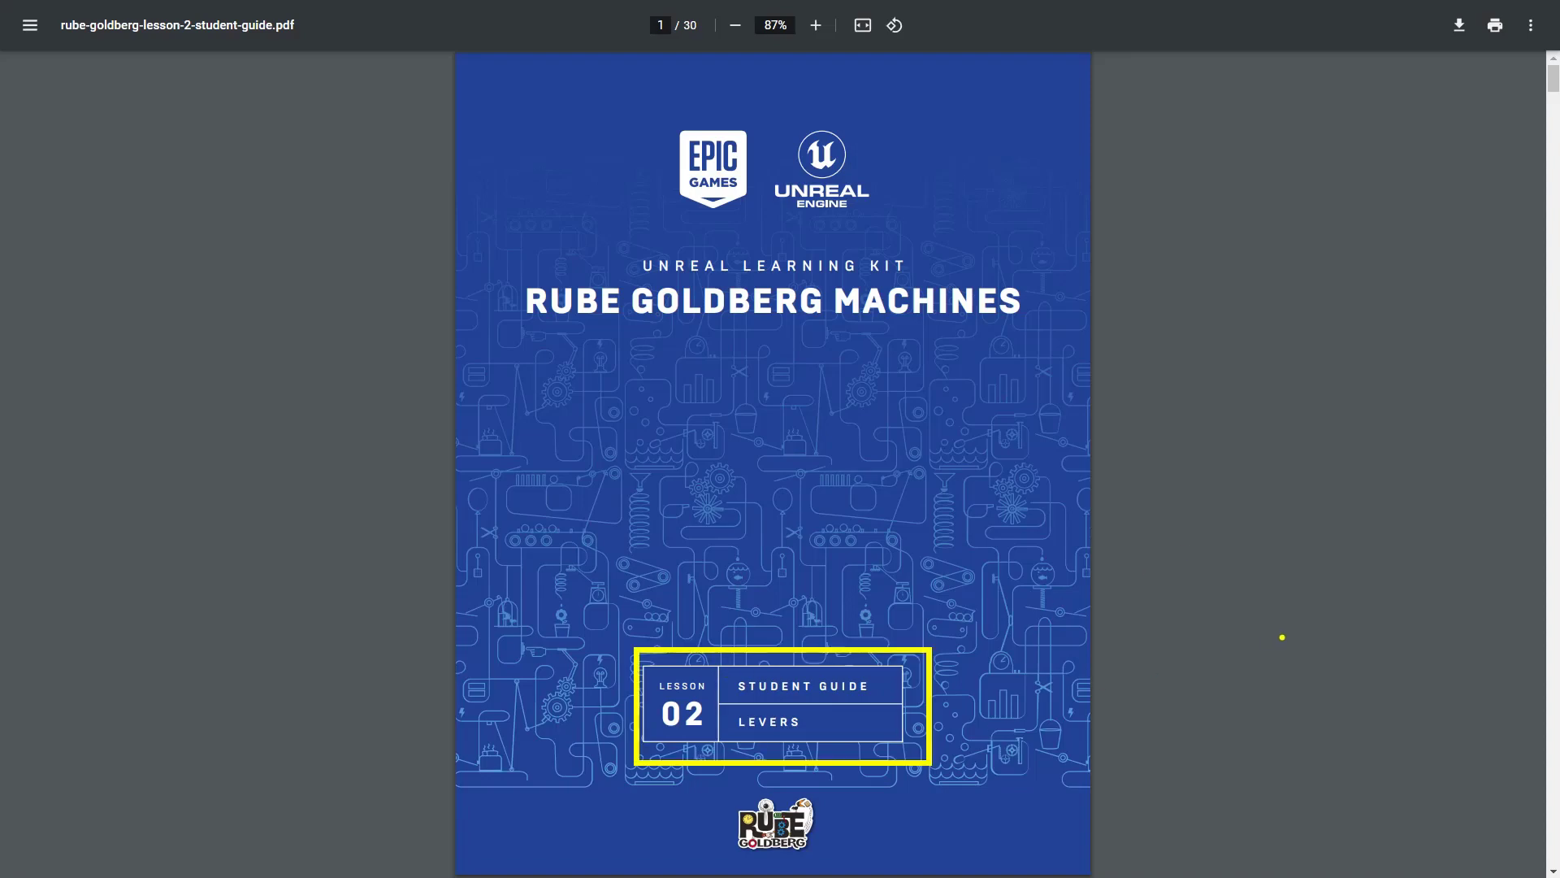
# - Scroll the Levers student guide to page 10, Interface Activity Two: Unbalanced Forces
pyautogui.scroll(-10, 1222, 658)
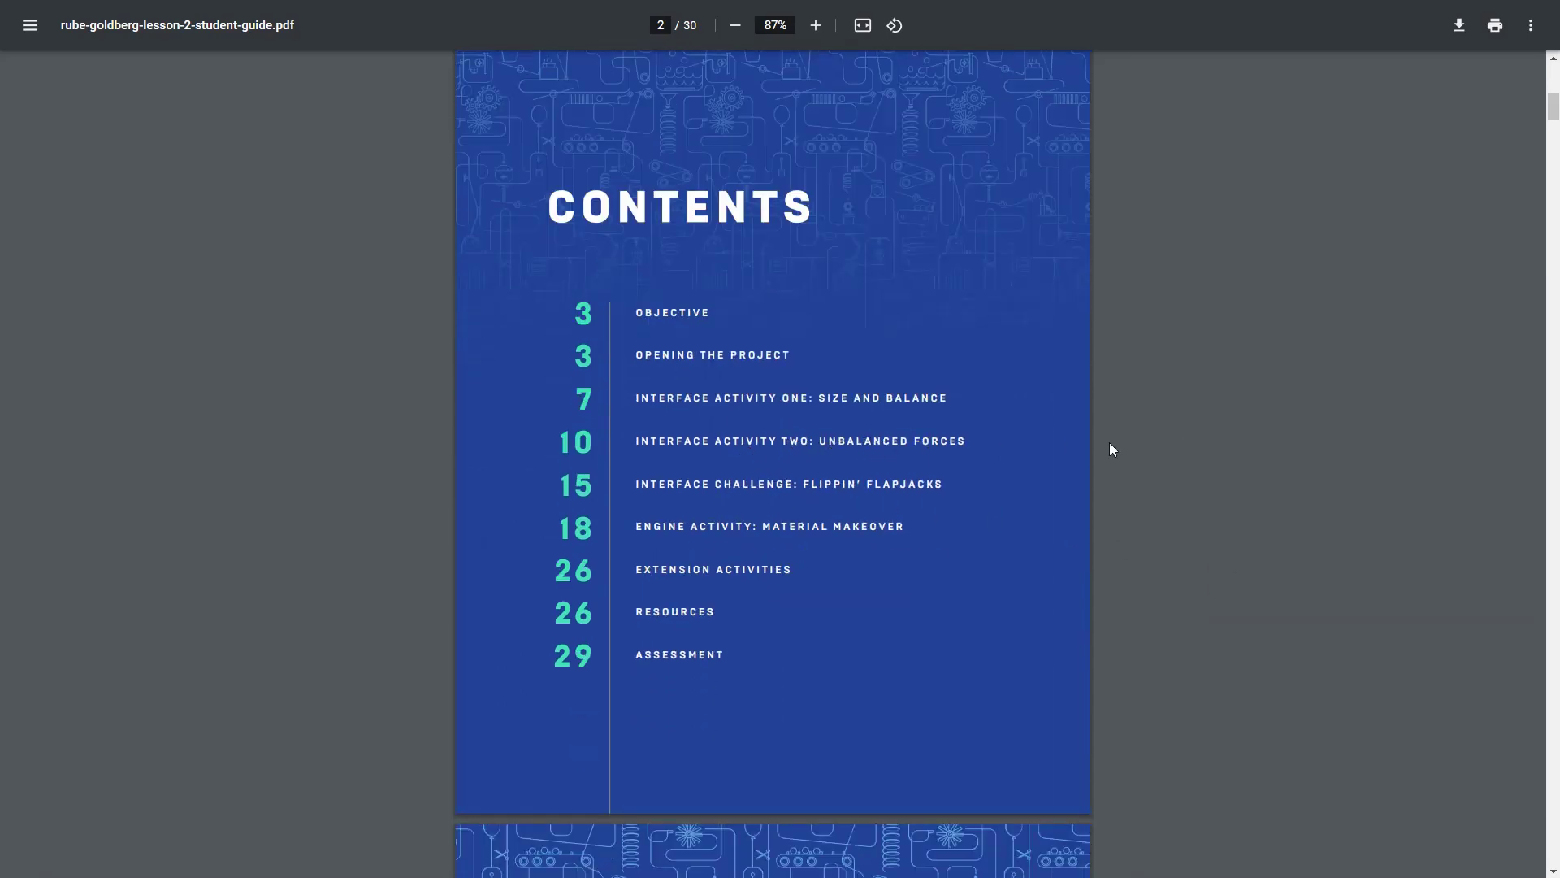
pyautogui.keyDown('ctrl'); pyautogui.scroll(3, 1112, 449); pyautogui.keyUp('ctrl')
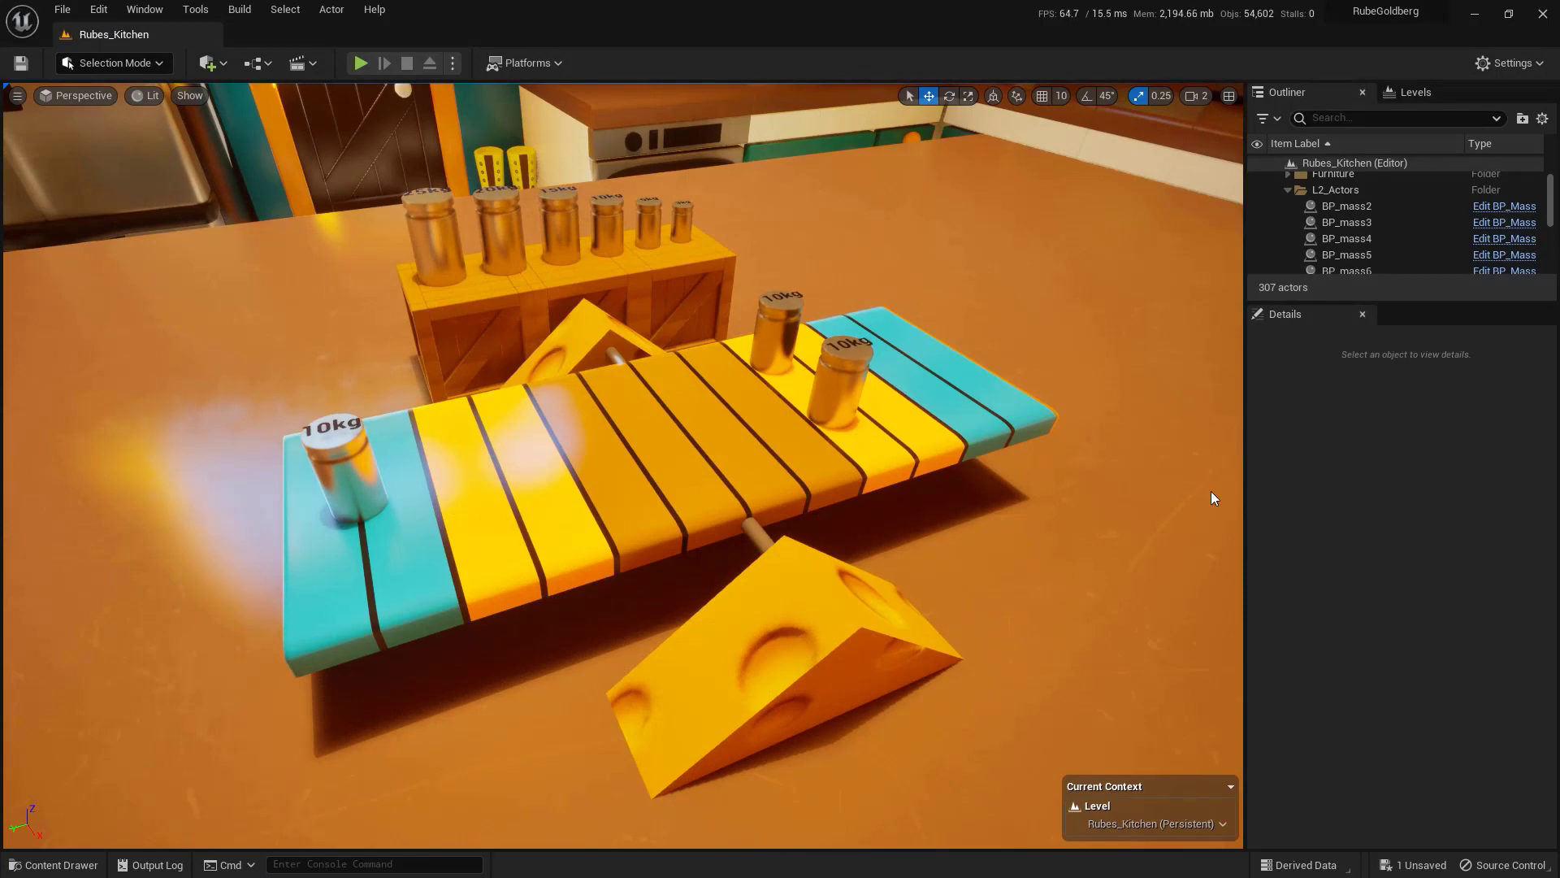
# - Scale the BP_mass2 weight on the lever's left end to 16, making it 101kg
pyautogui.click(345, 488)
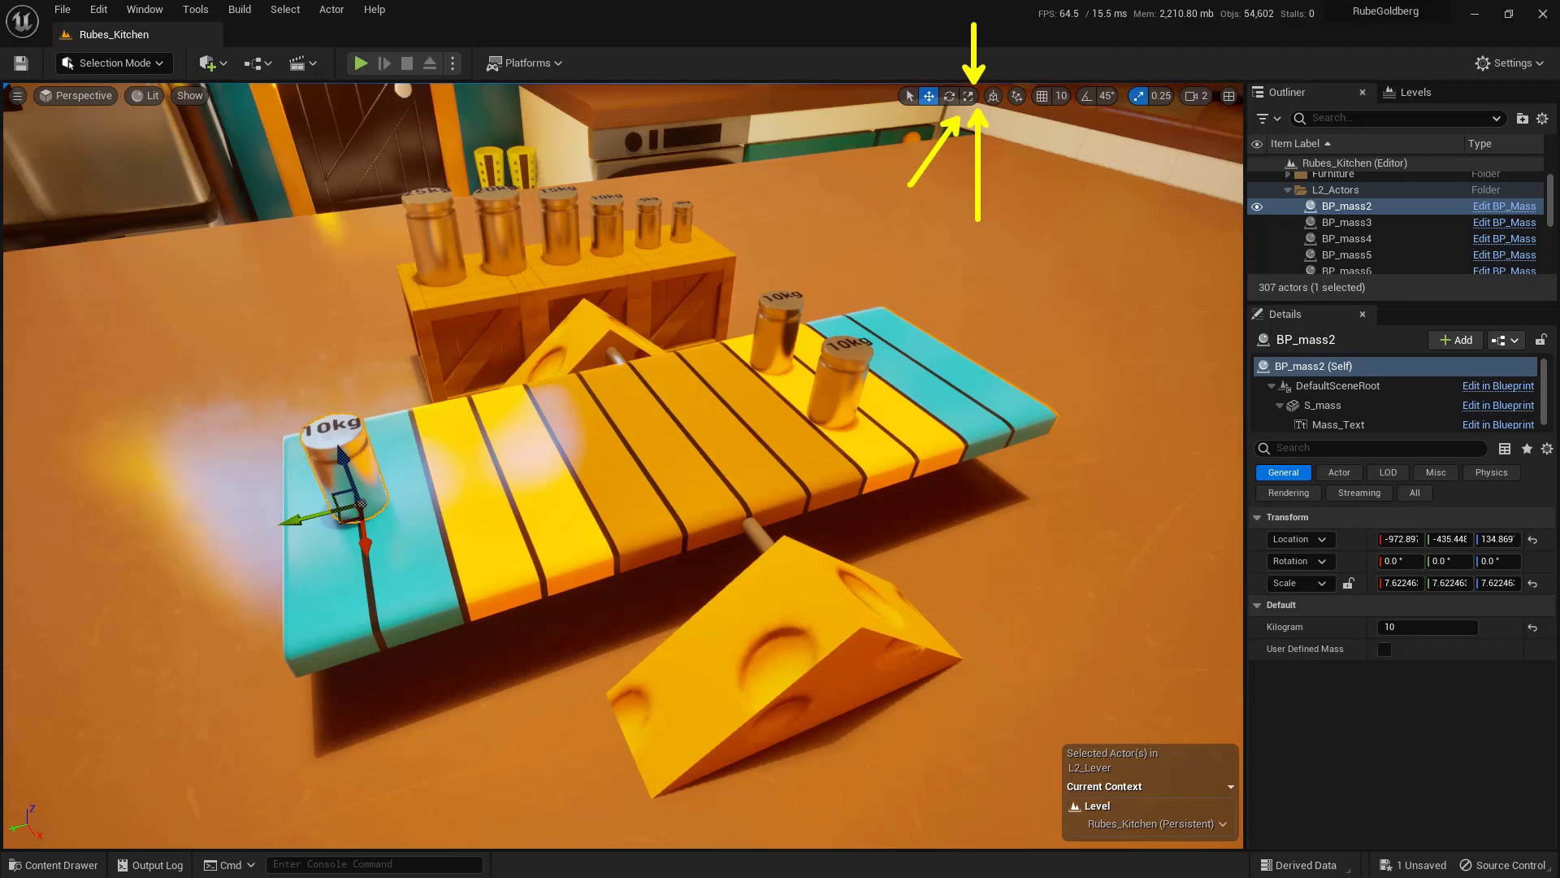
pyautogui.click(968, 96)
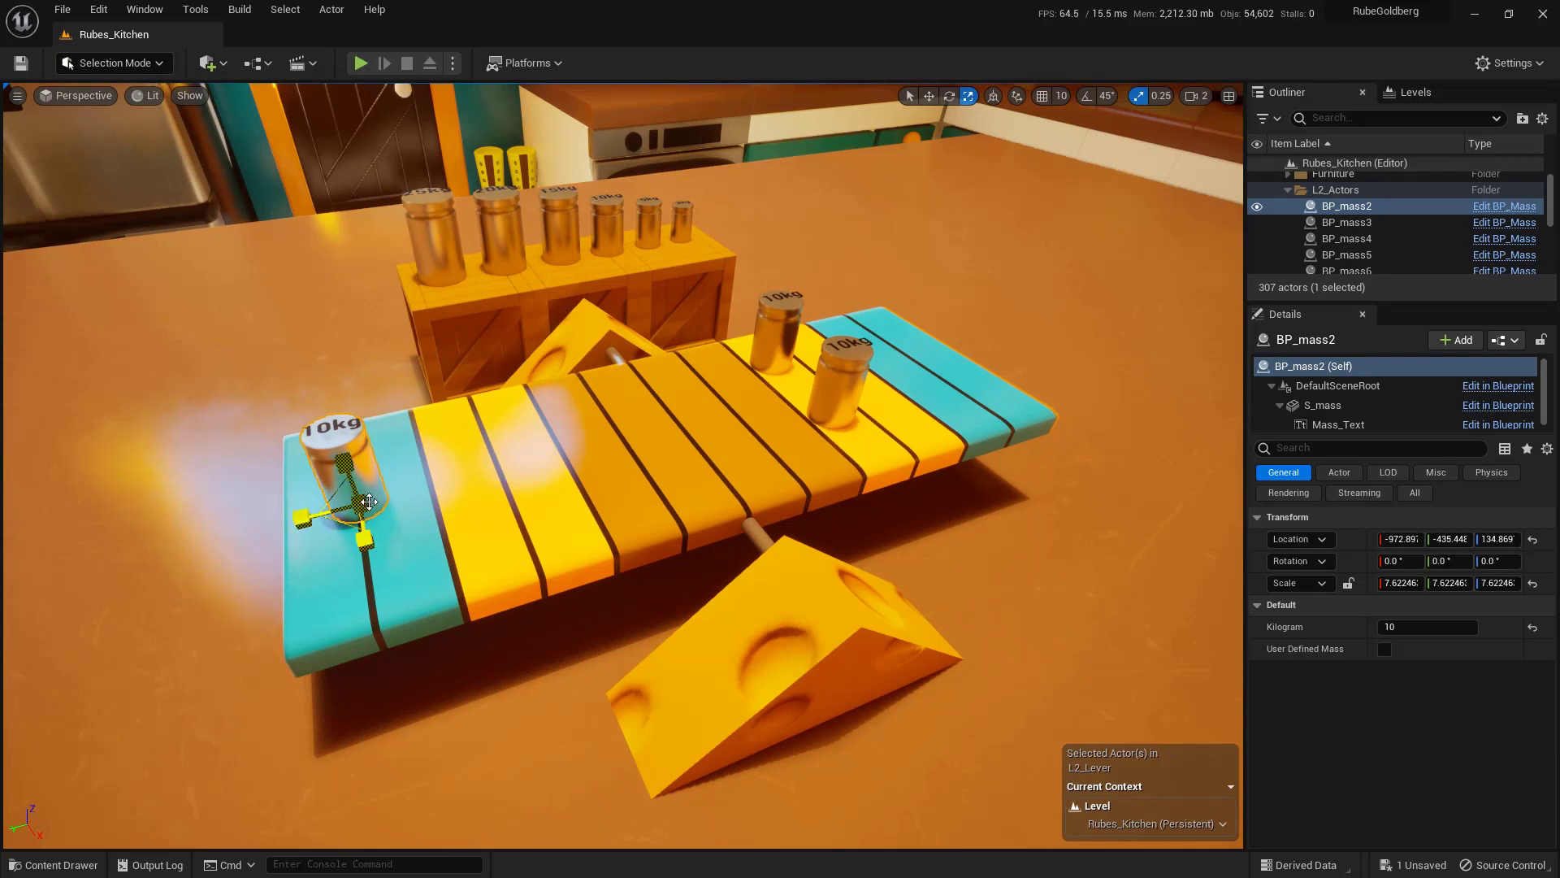
pyautogui.moveTo(355, 509); pyautogui.dragTo(356, 431)
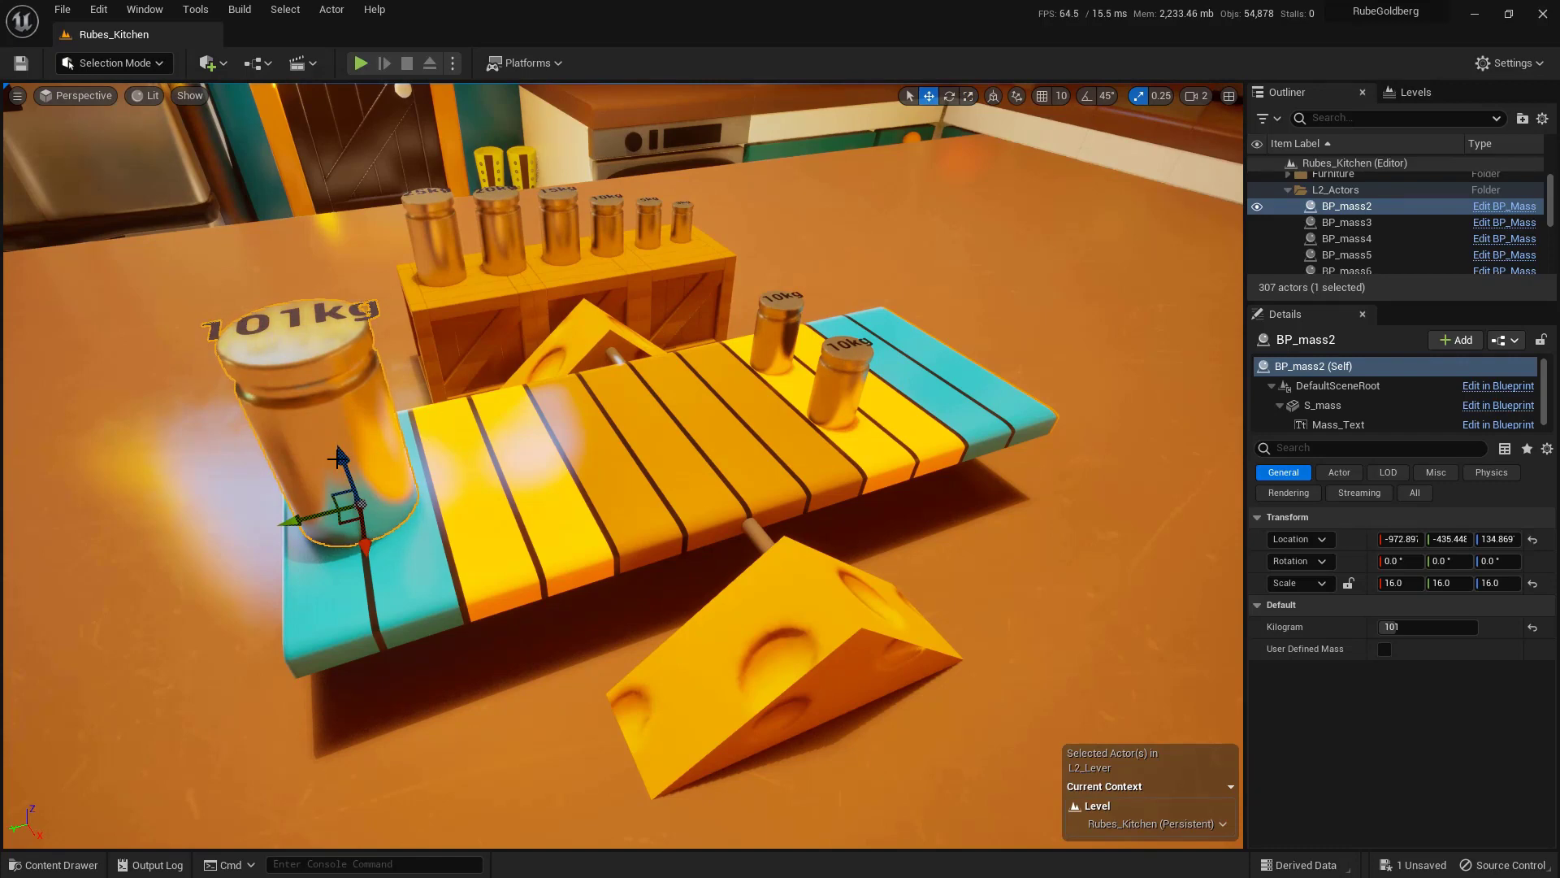
# - Raise the 101kg weight to Z 182.182 above the lever and run a quick play test
pyautogui.moveTo(342, 465); pyautogui.dragTo(402, 99)
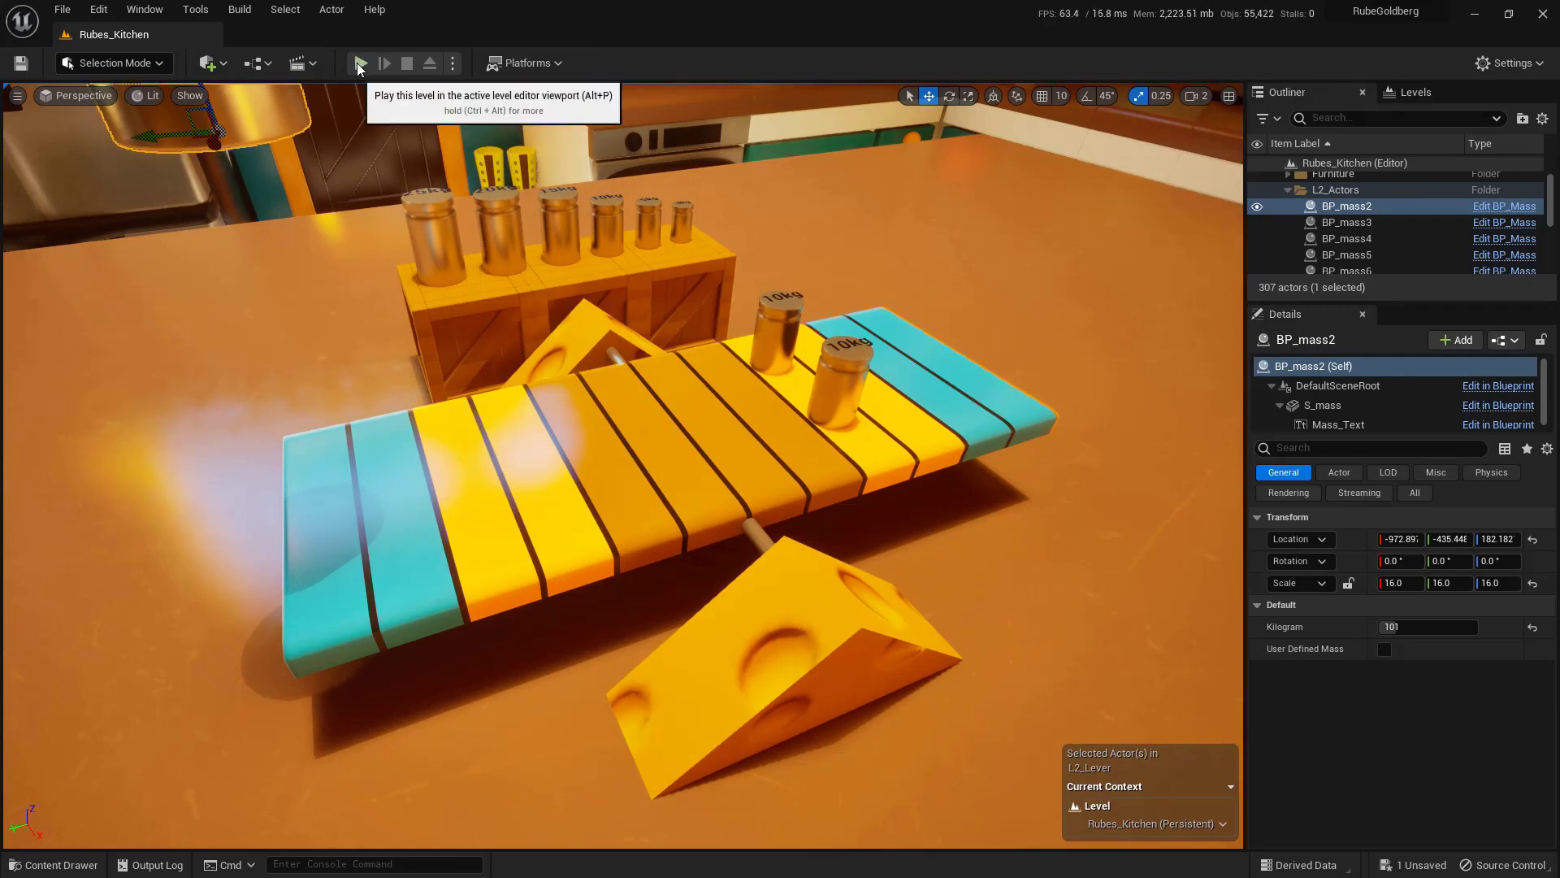
pyautogui.click(360, 64)
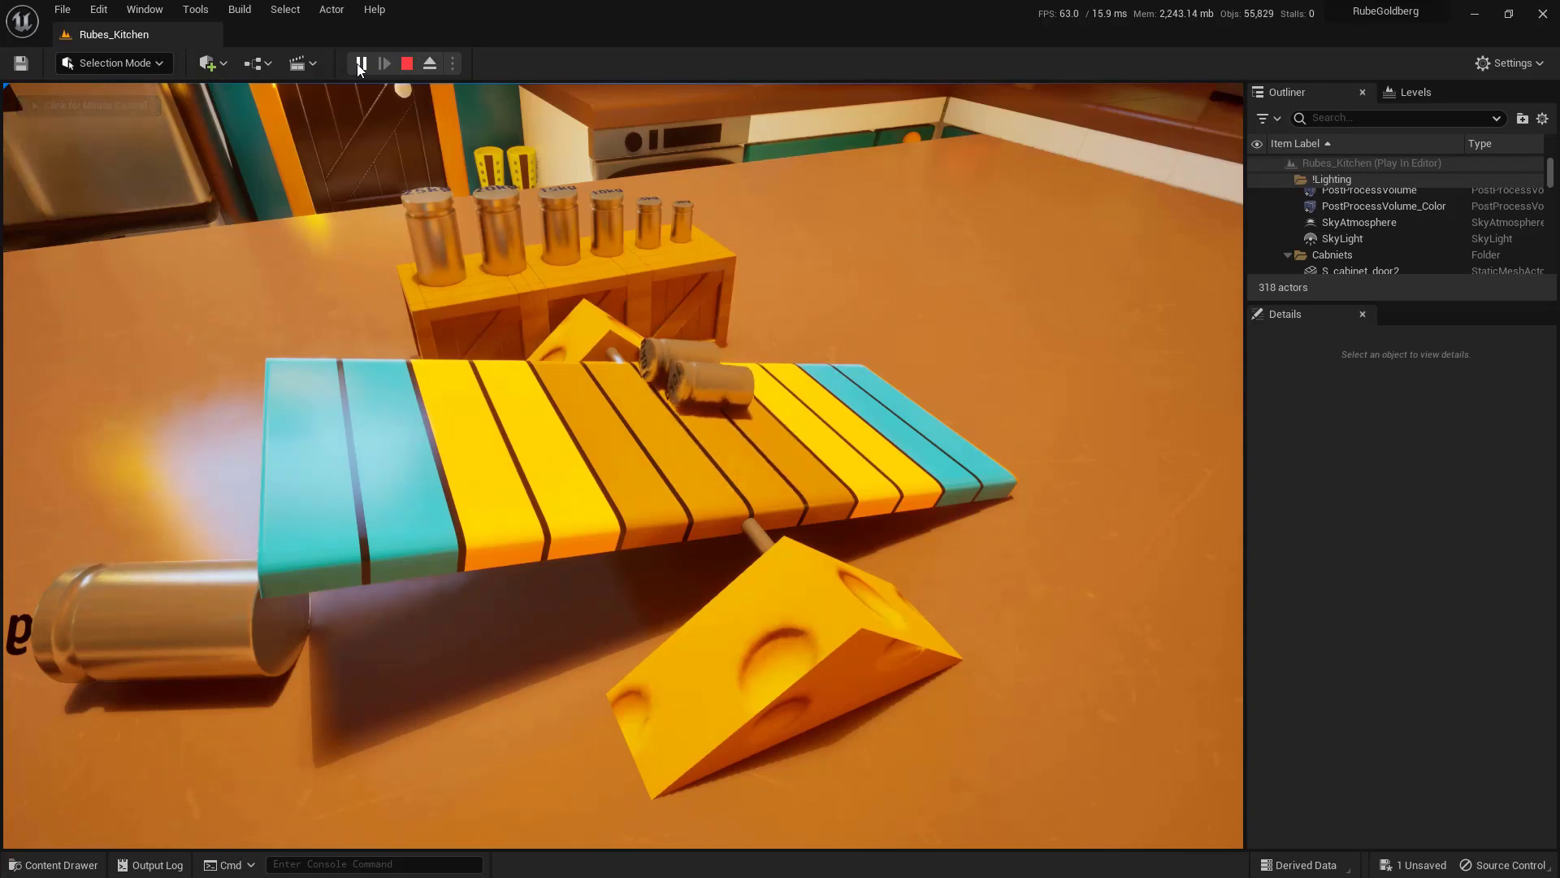
pyautogui.press('Escape')
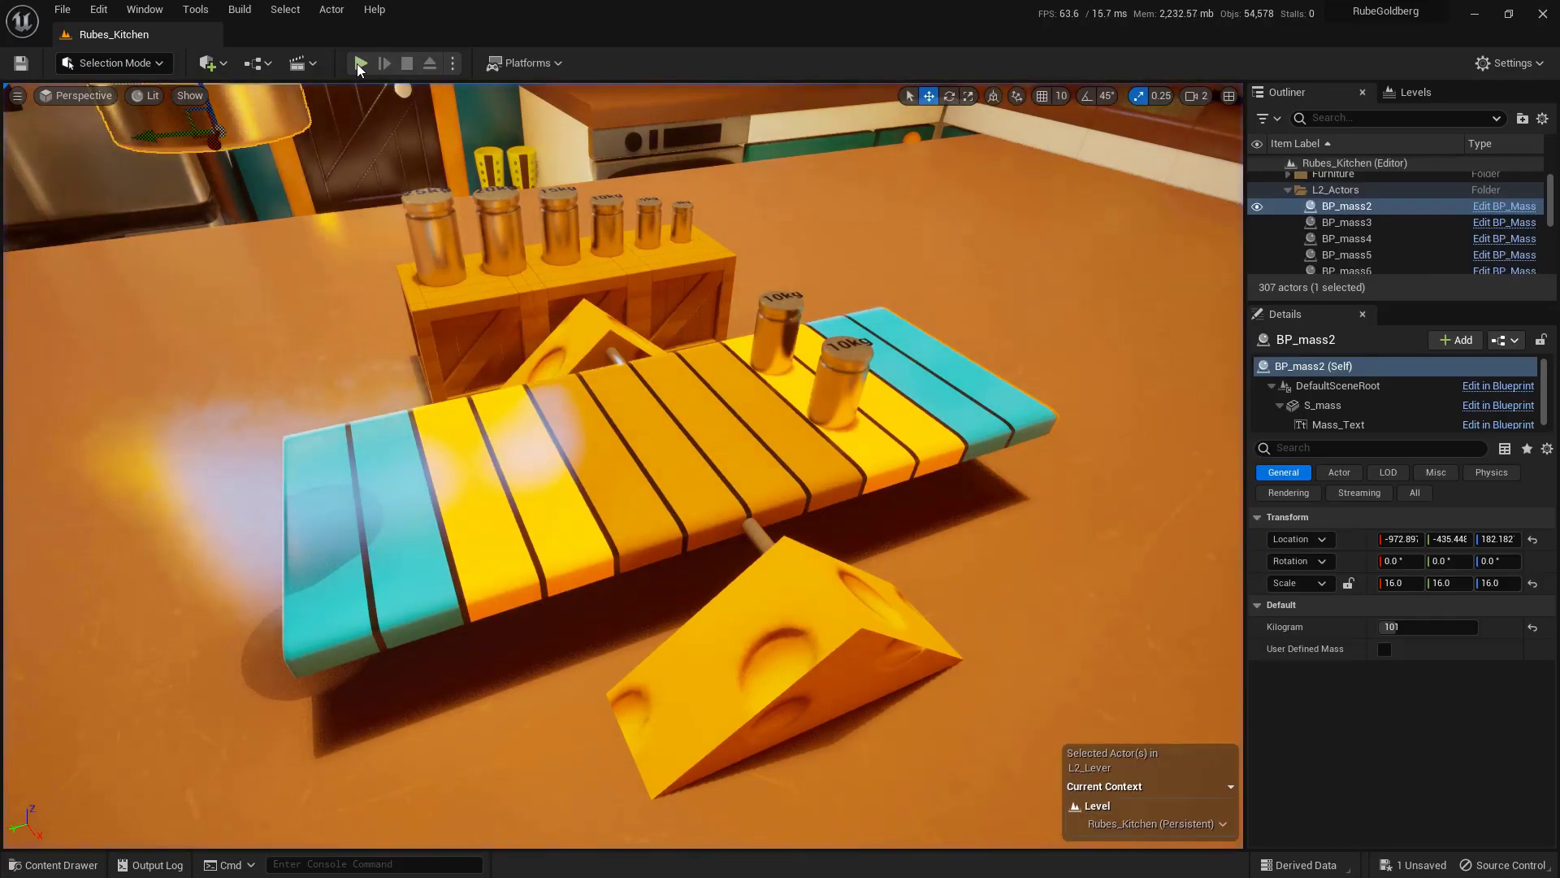
# - Move BP_mass3 and BP_mass4 to the lever's far right end, then test with a play run
pyautogui.click(778, 329)
pyautogui.keyDown('ctrl'); pyautogui.click(842, 392); pyautogui.keyUp('ctrl')
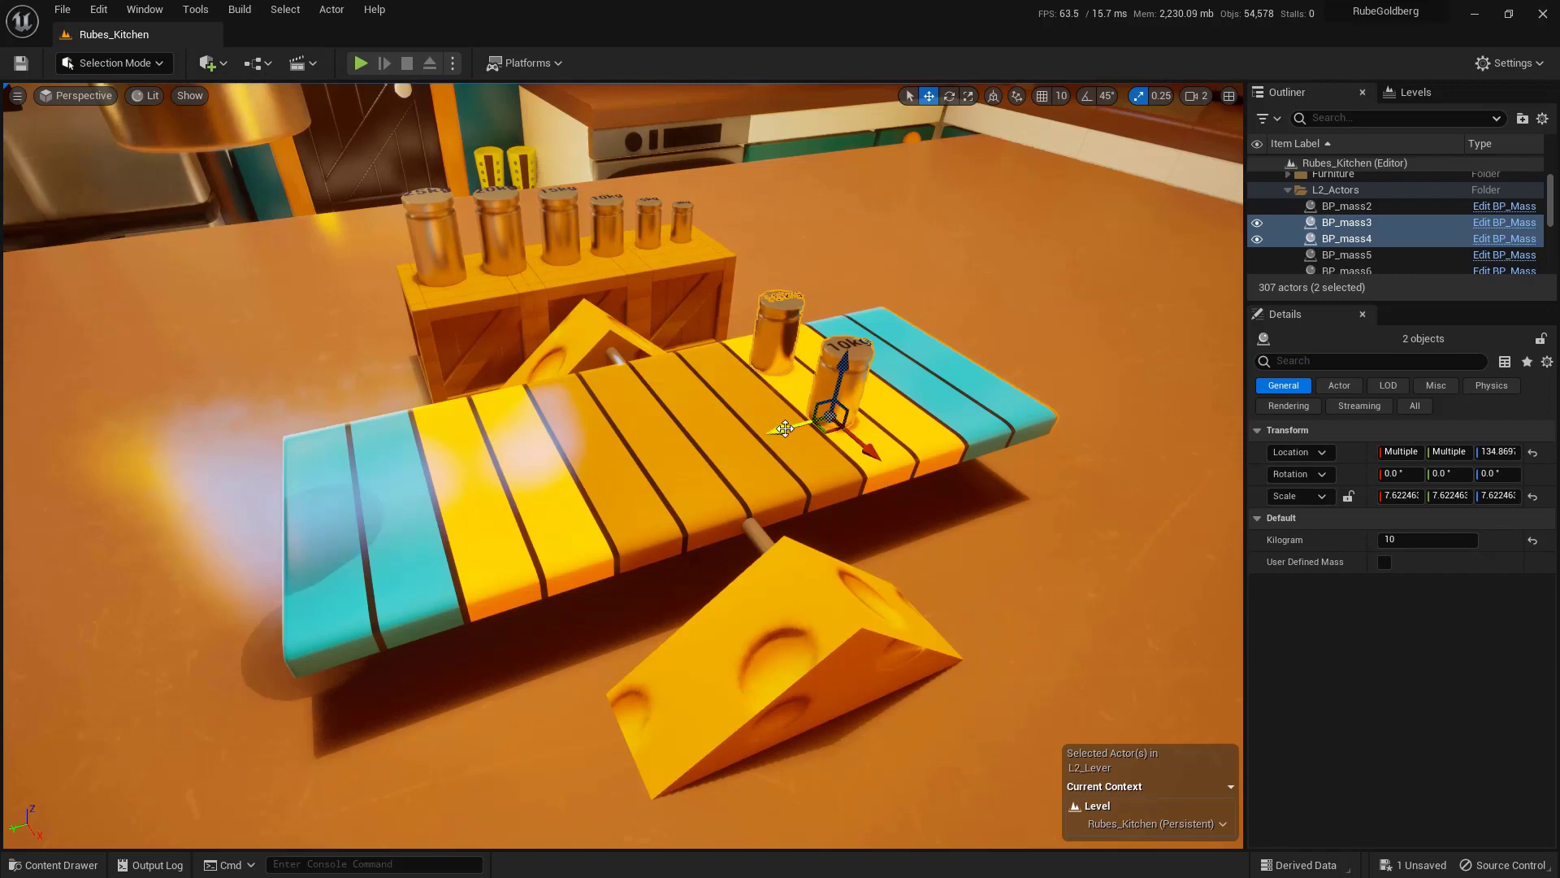
pyautogui.moveTo(785, 429); pyautogui.dragTo(936, 375)
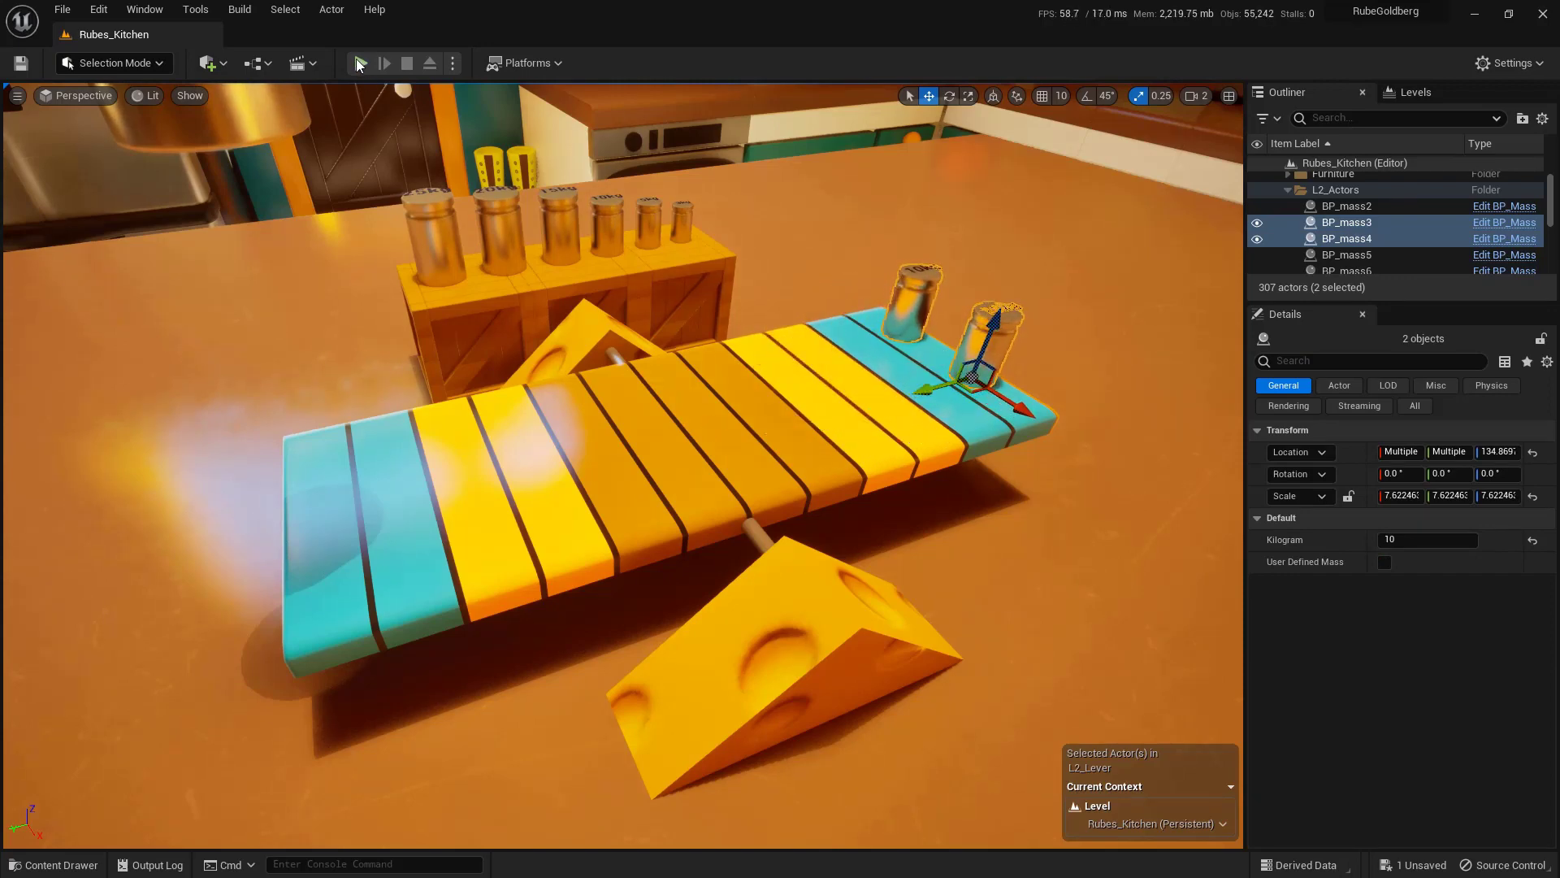
pyautogui.click(360, 63)
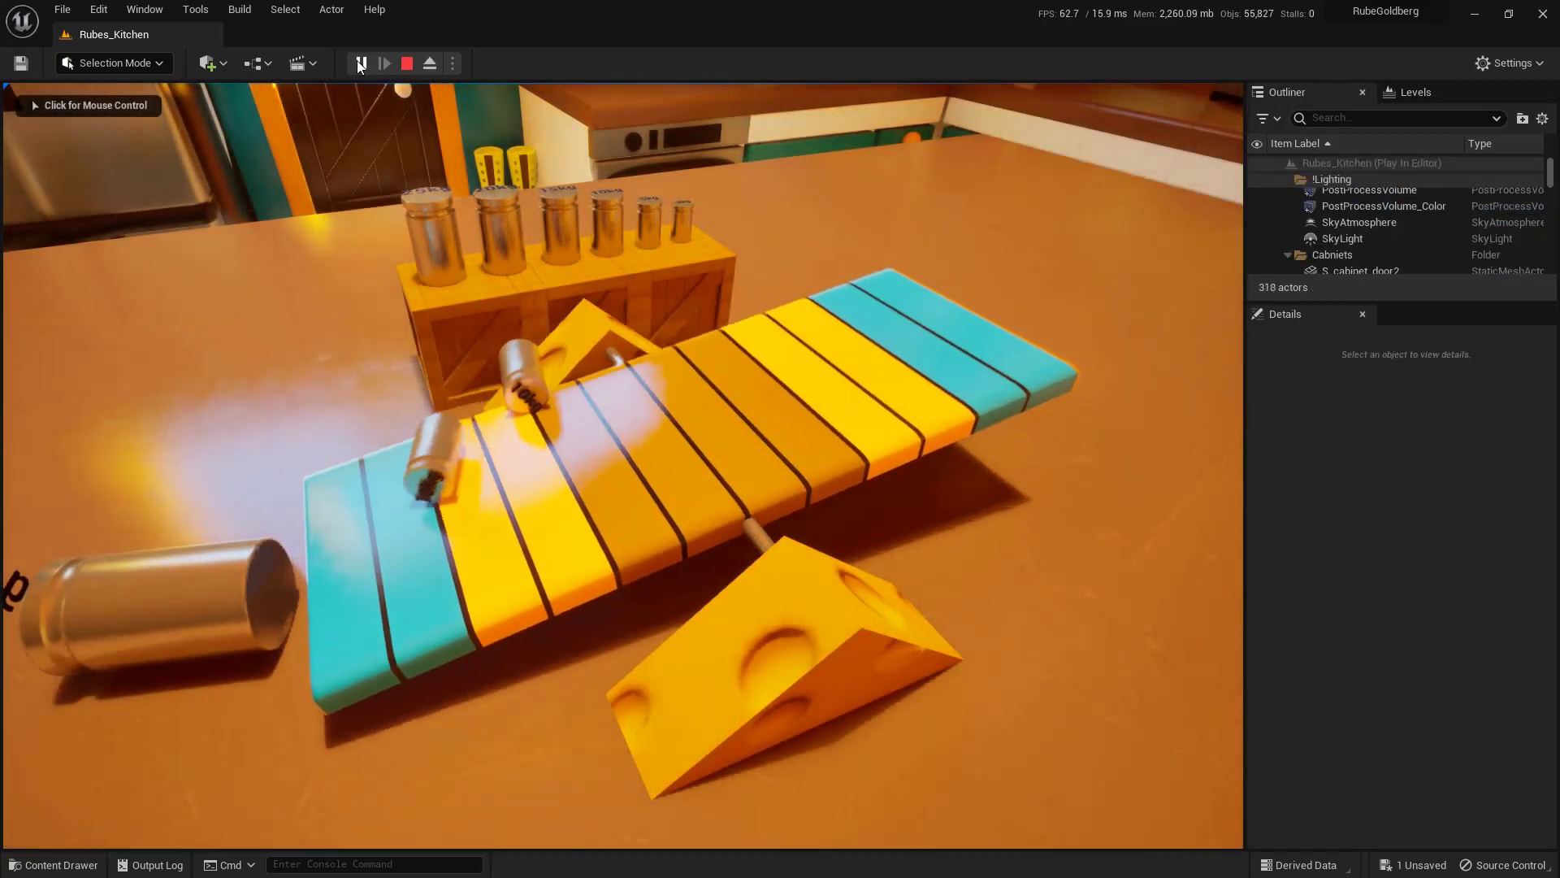
pyautogui.click(417, 63)
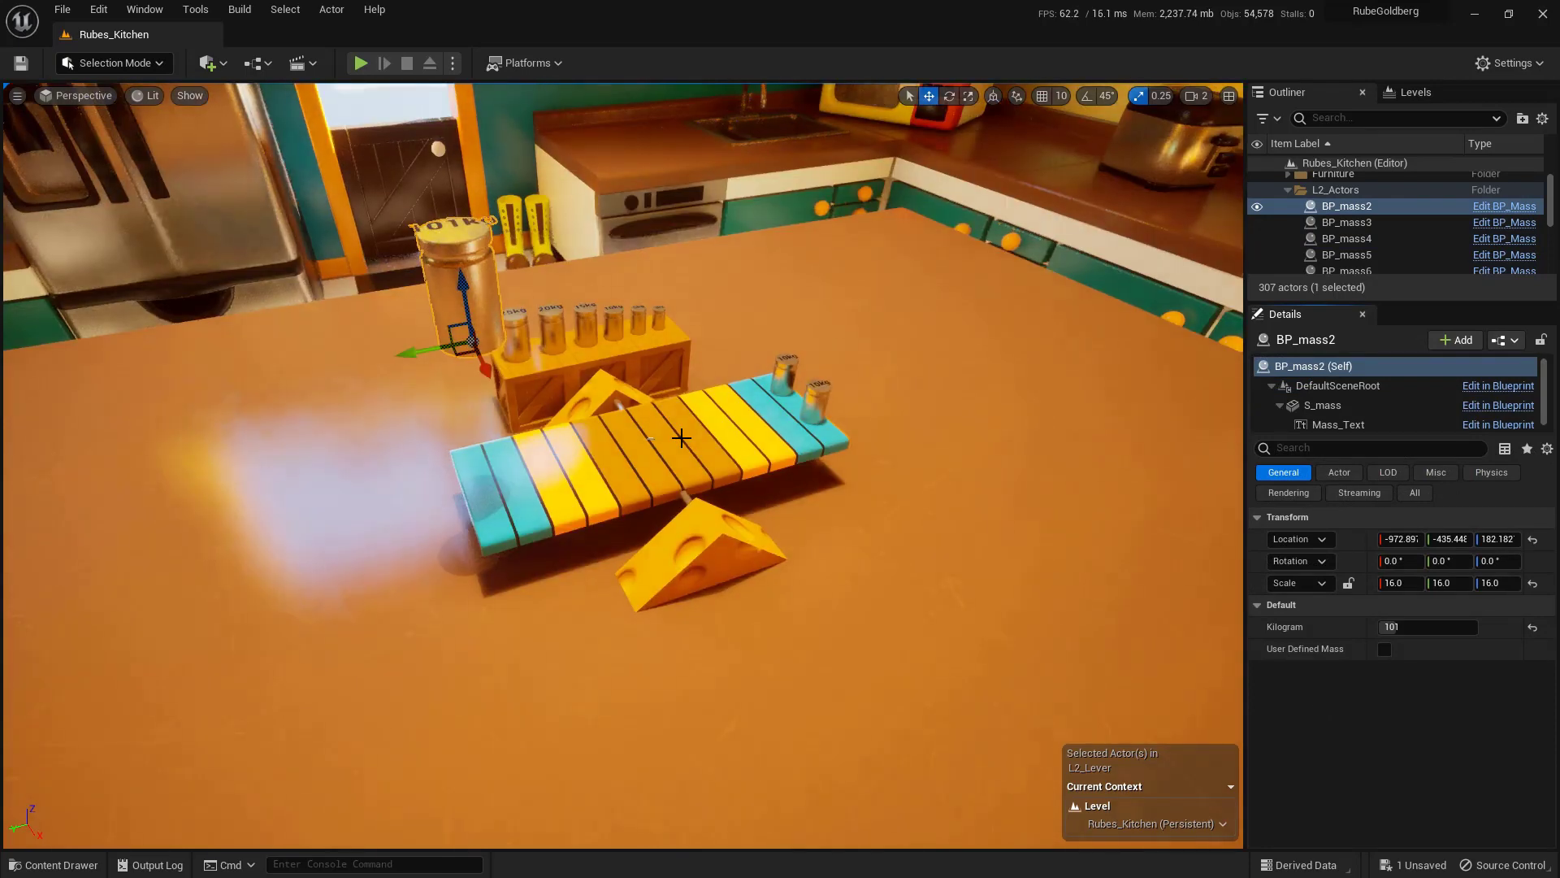
# - Lower BP_mass2 and snap it to the floor so it rests on the lever at Z 134.869
pyautogui.moveTo(466, 279); pyautogui.dragTo(479, 329)
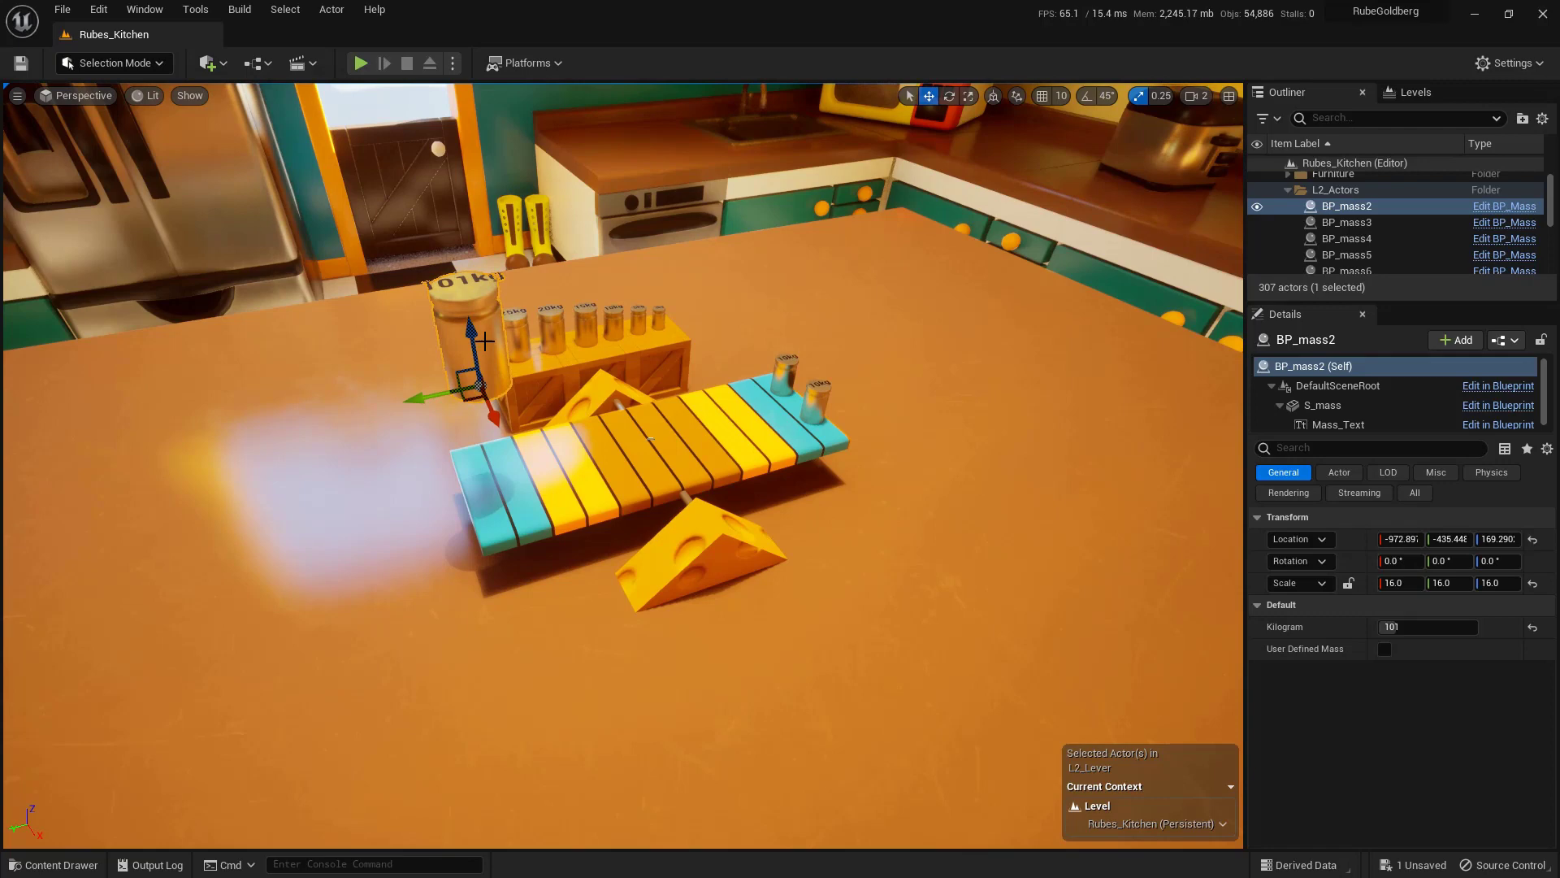
pyautogui.press('End')
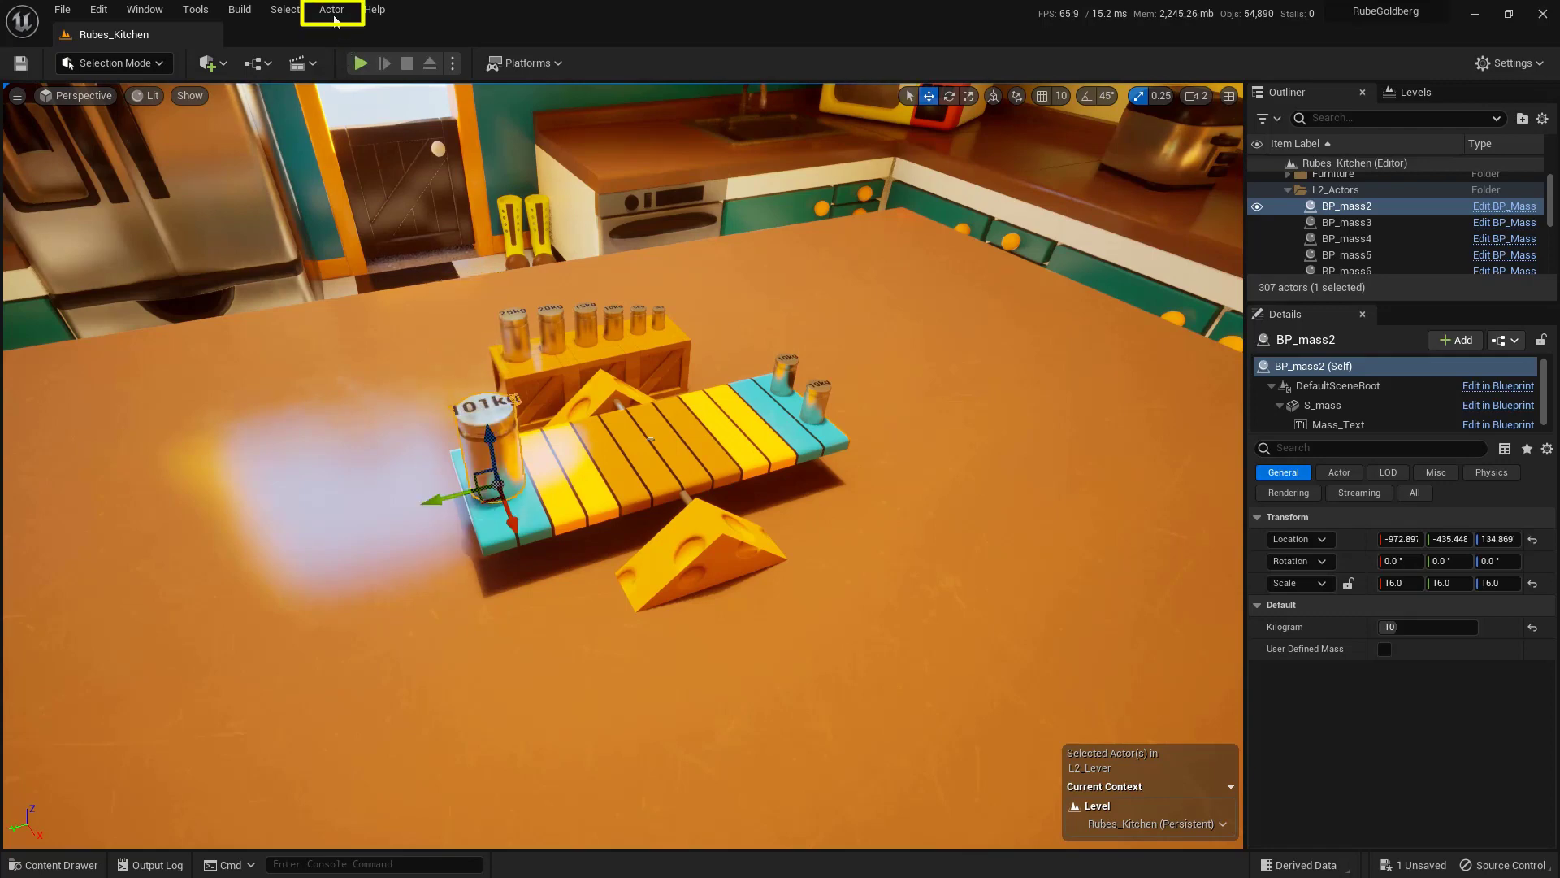
pyautogui.click(333, 12)
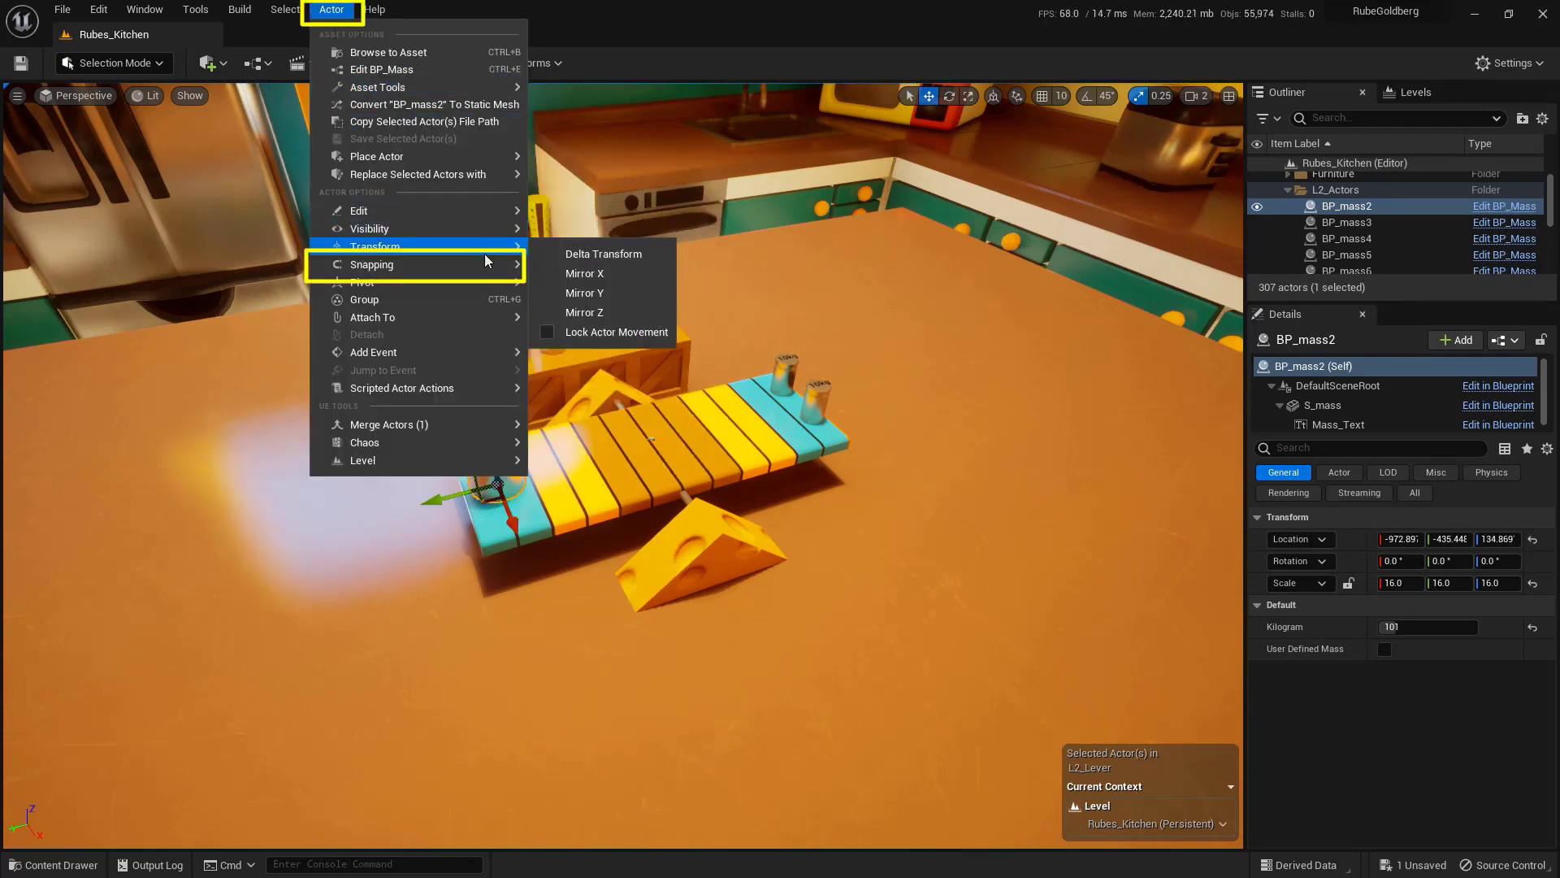
pyautogui.moveTo(488, 264)
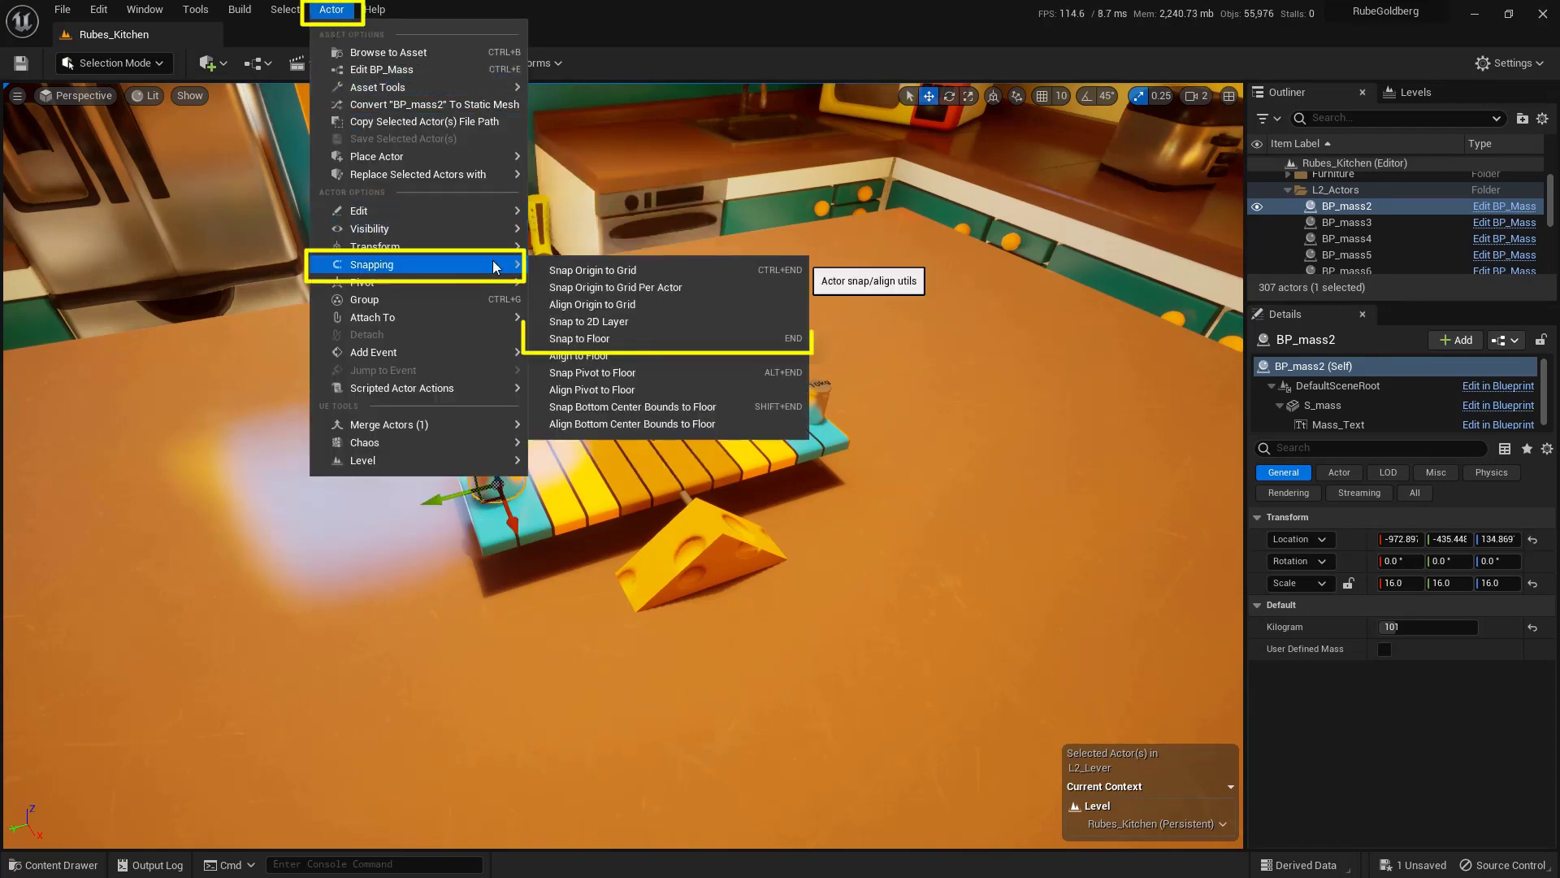
pyautogui.click(746, 338)
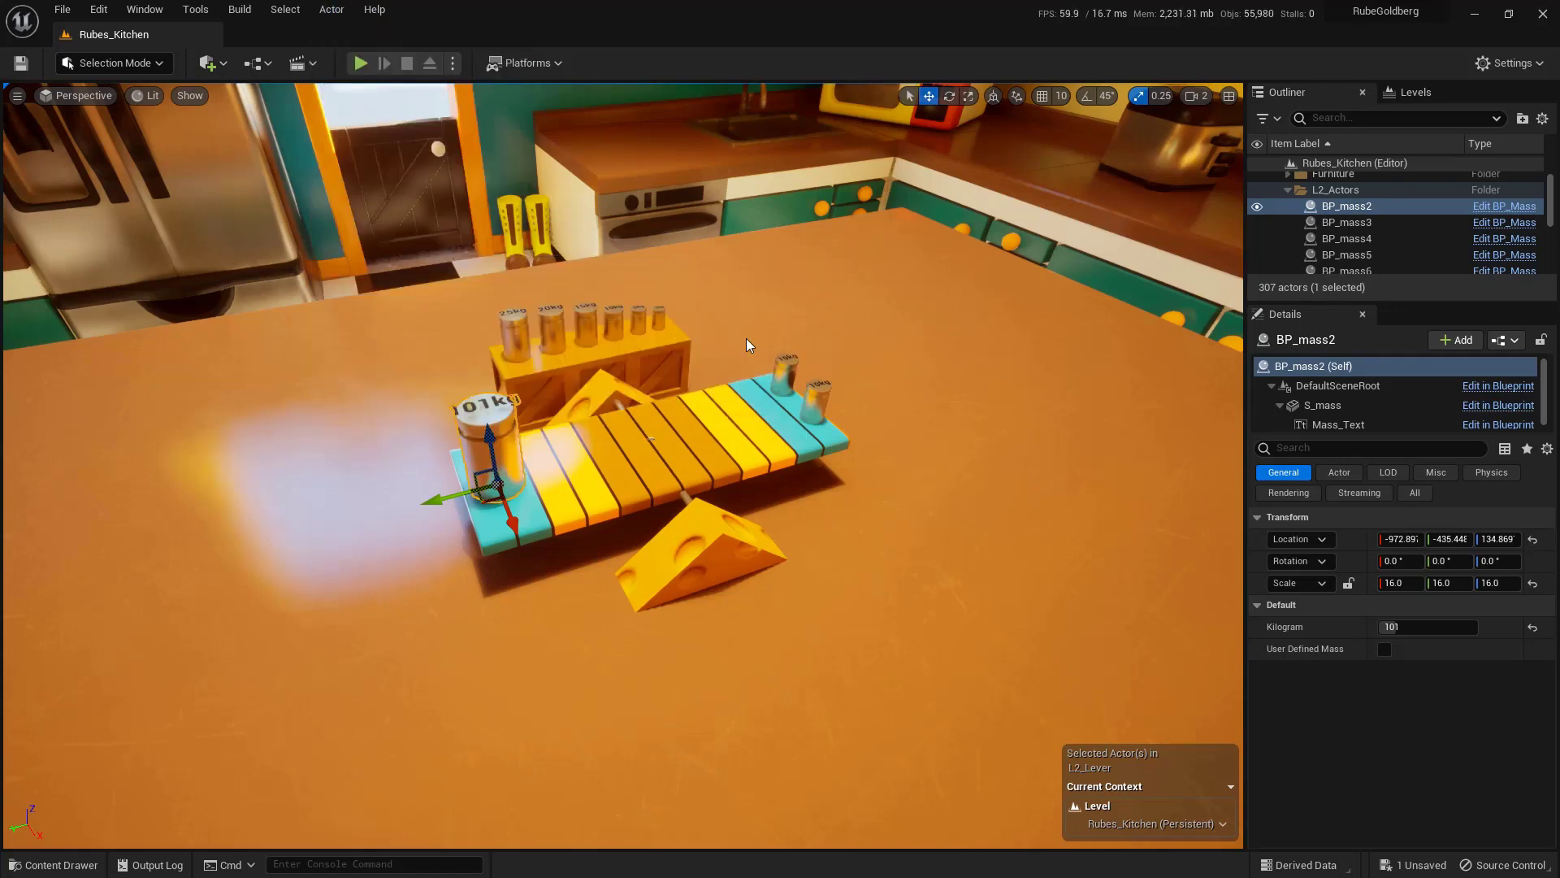
# - Shift the lever's Lever Loc left, test it, then return it to X 1.80502 over the fulcrum
pyautogui.click(681, 457)
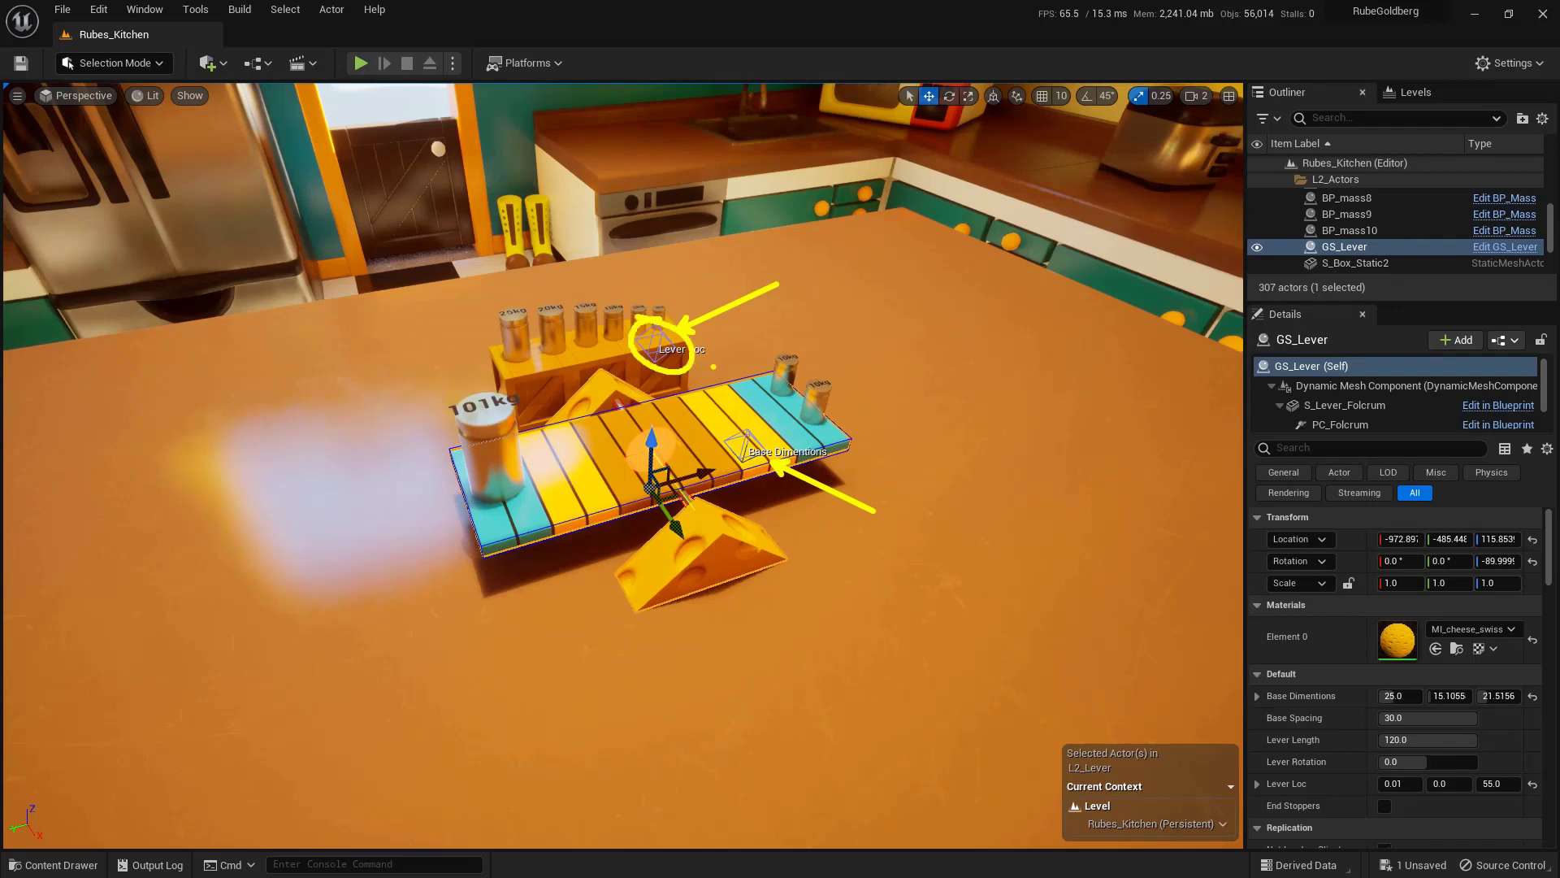
pyautogui.click(668, 336)
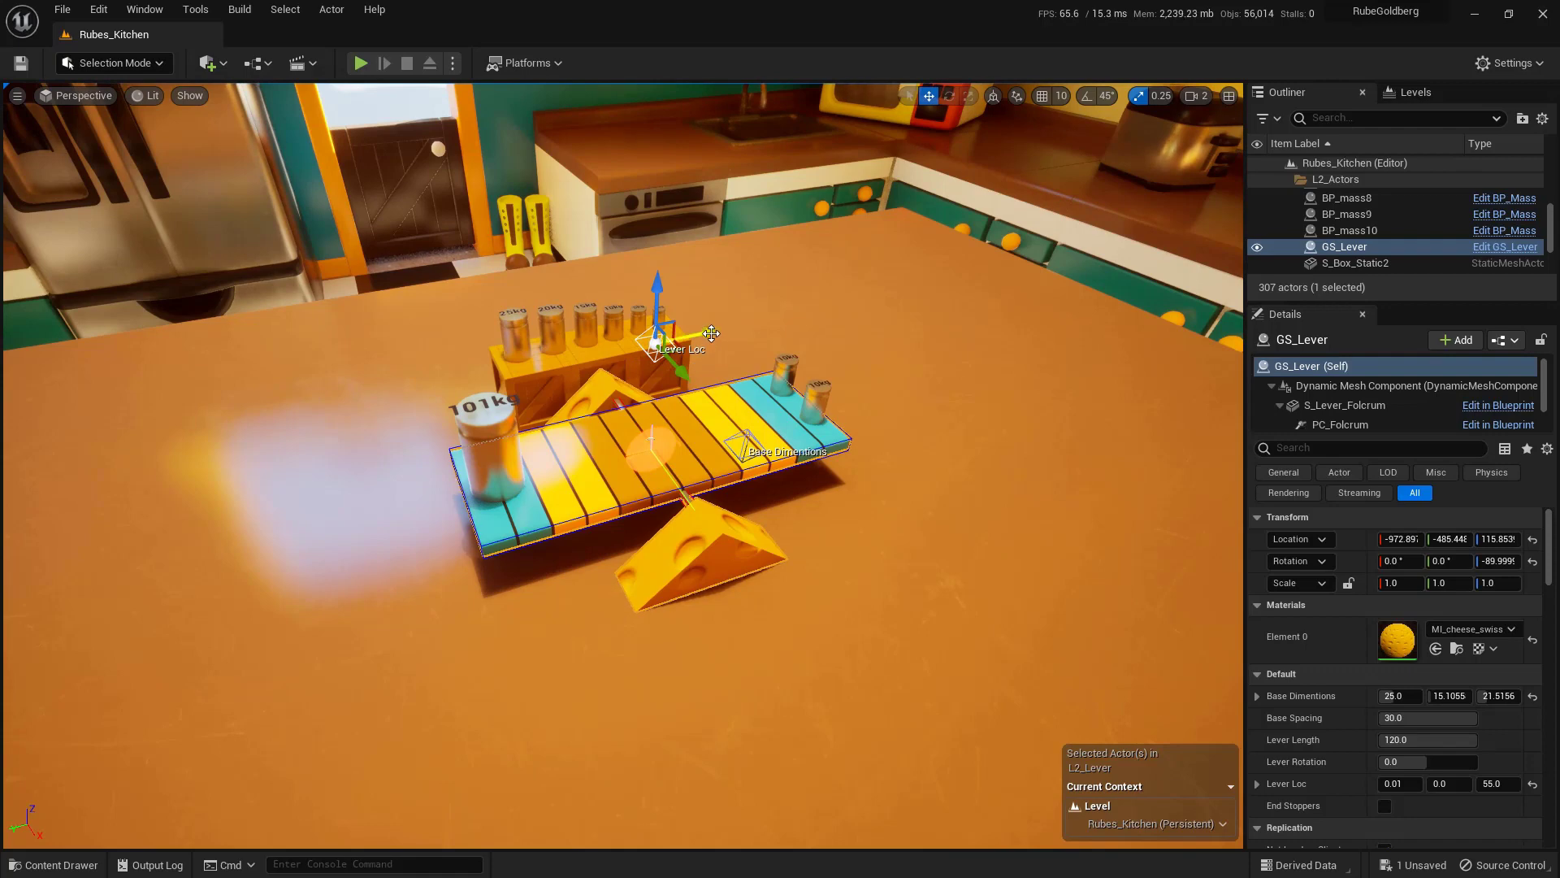
pyautogui.moveTo(704, 335); pyautogui.dragTo(561, 409)
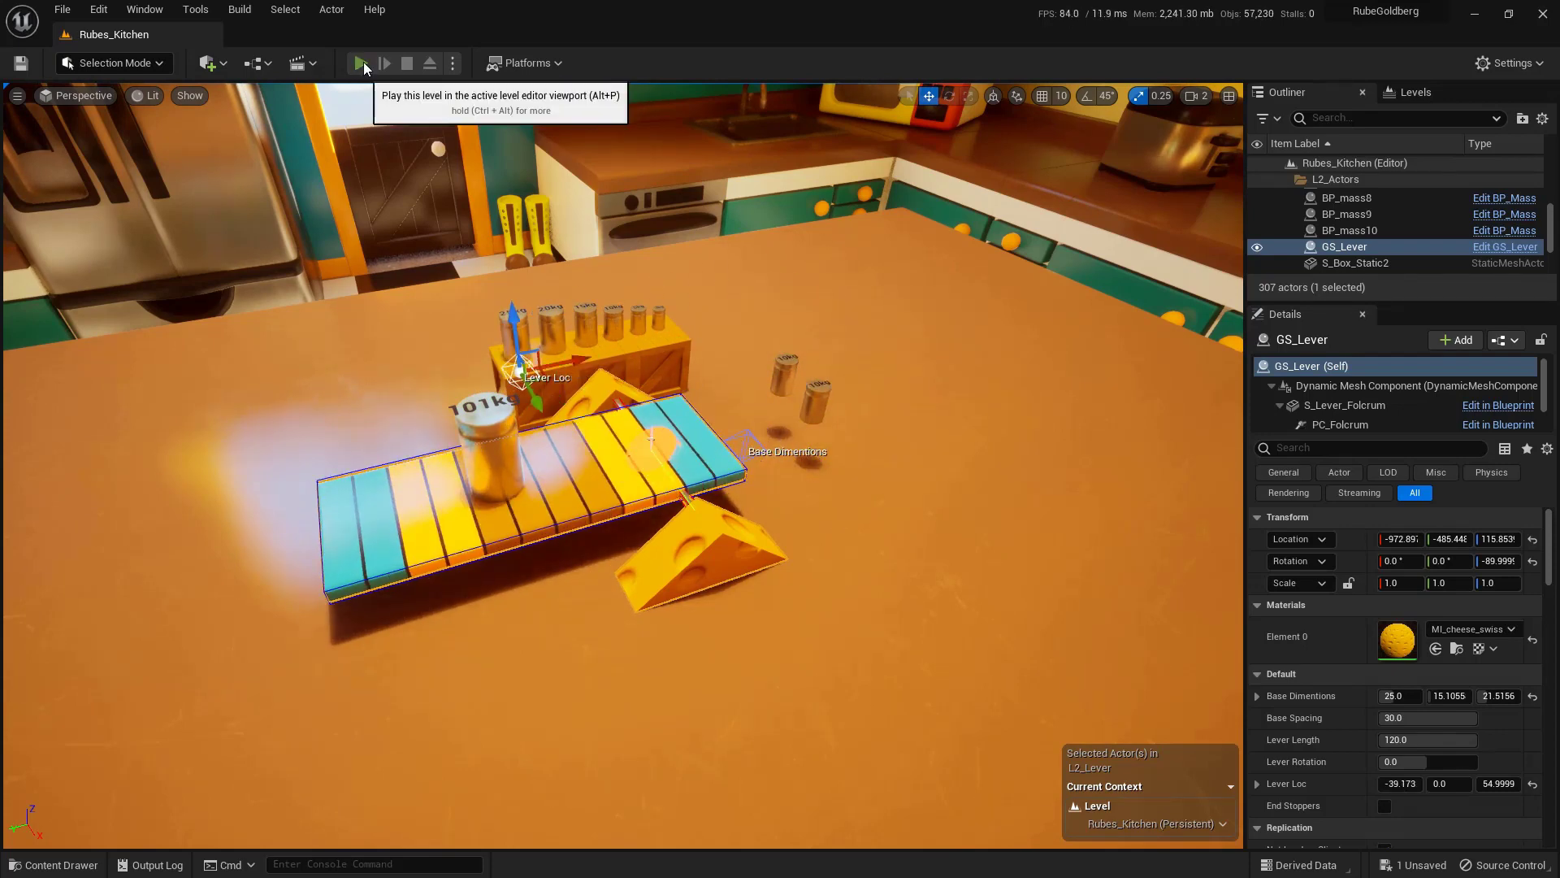
pyautogui.click(362, 63)
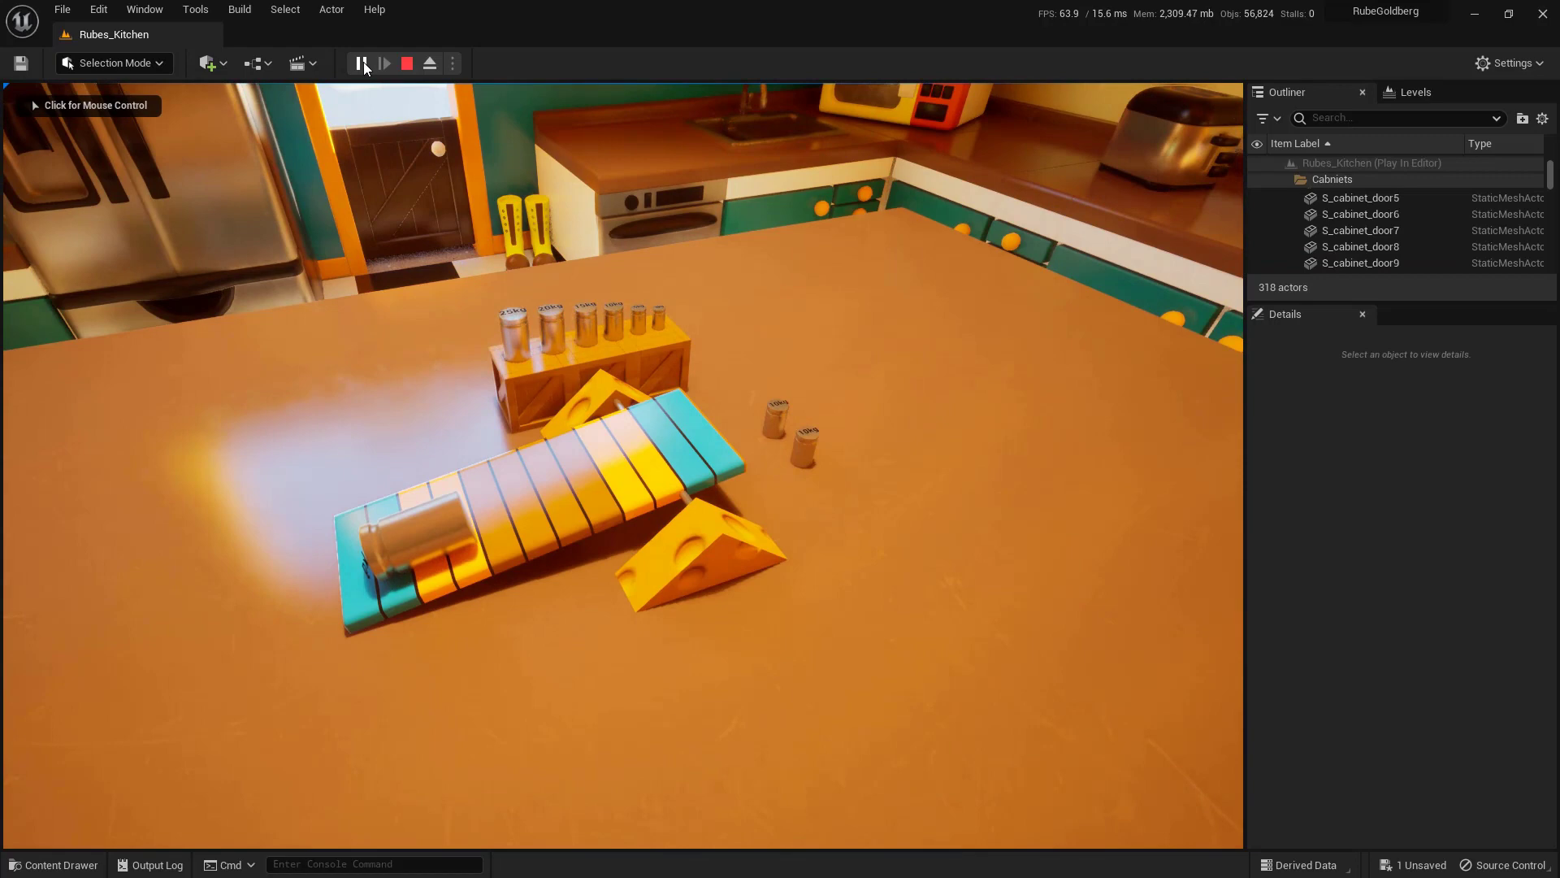
pyautogui.click(415, 63)
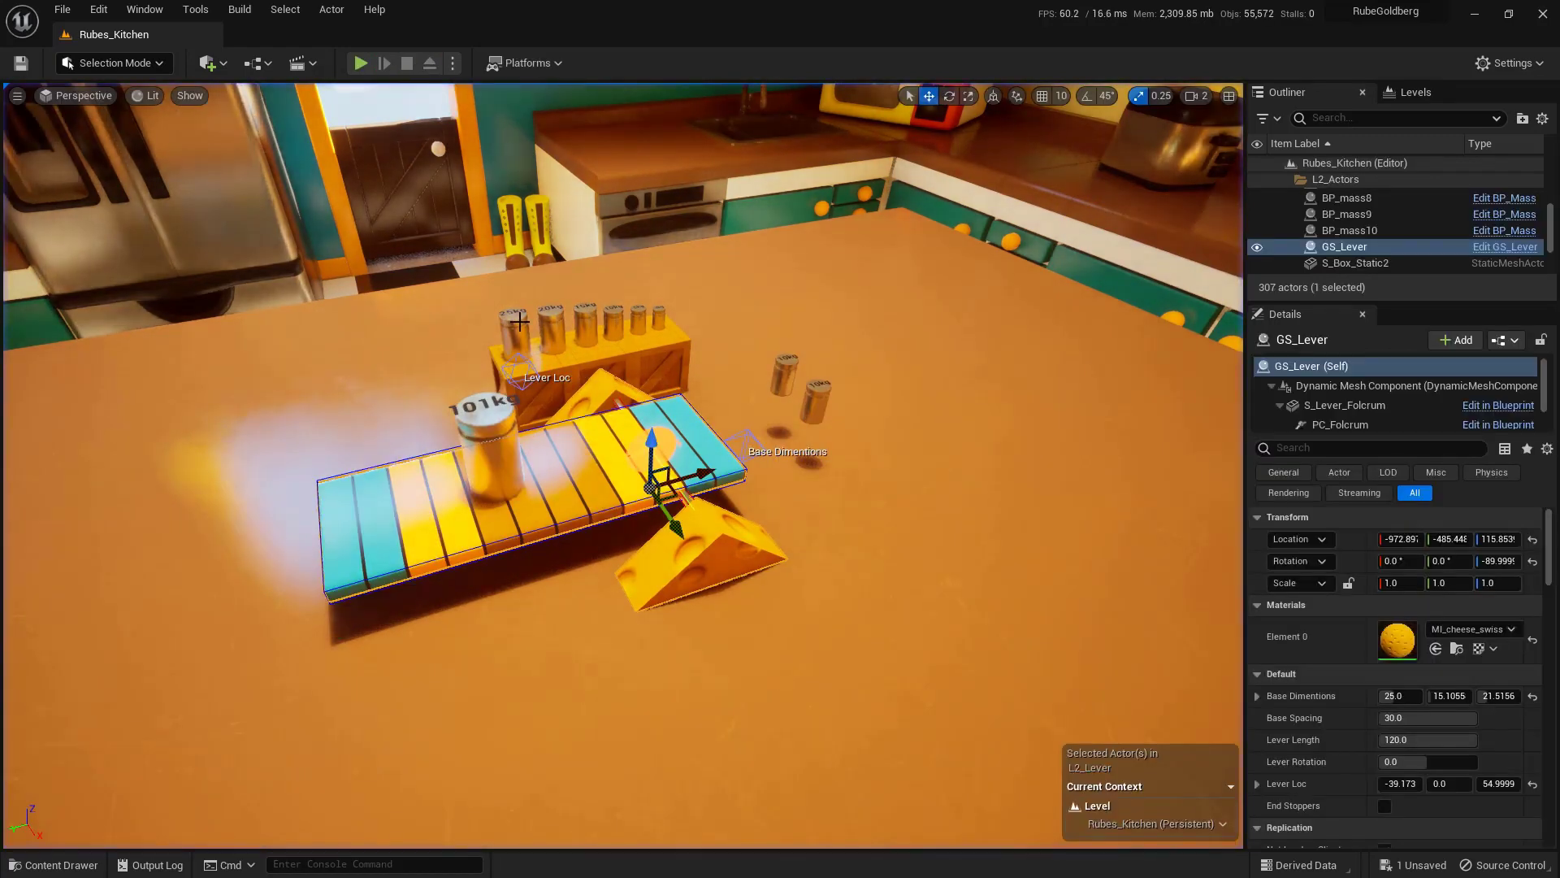
pyautogui.click(528, 368)
pyautogui.moveTo(573, 362); pyautogui.dragTo(705, 336)
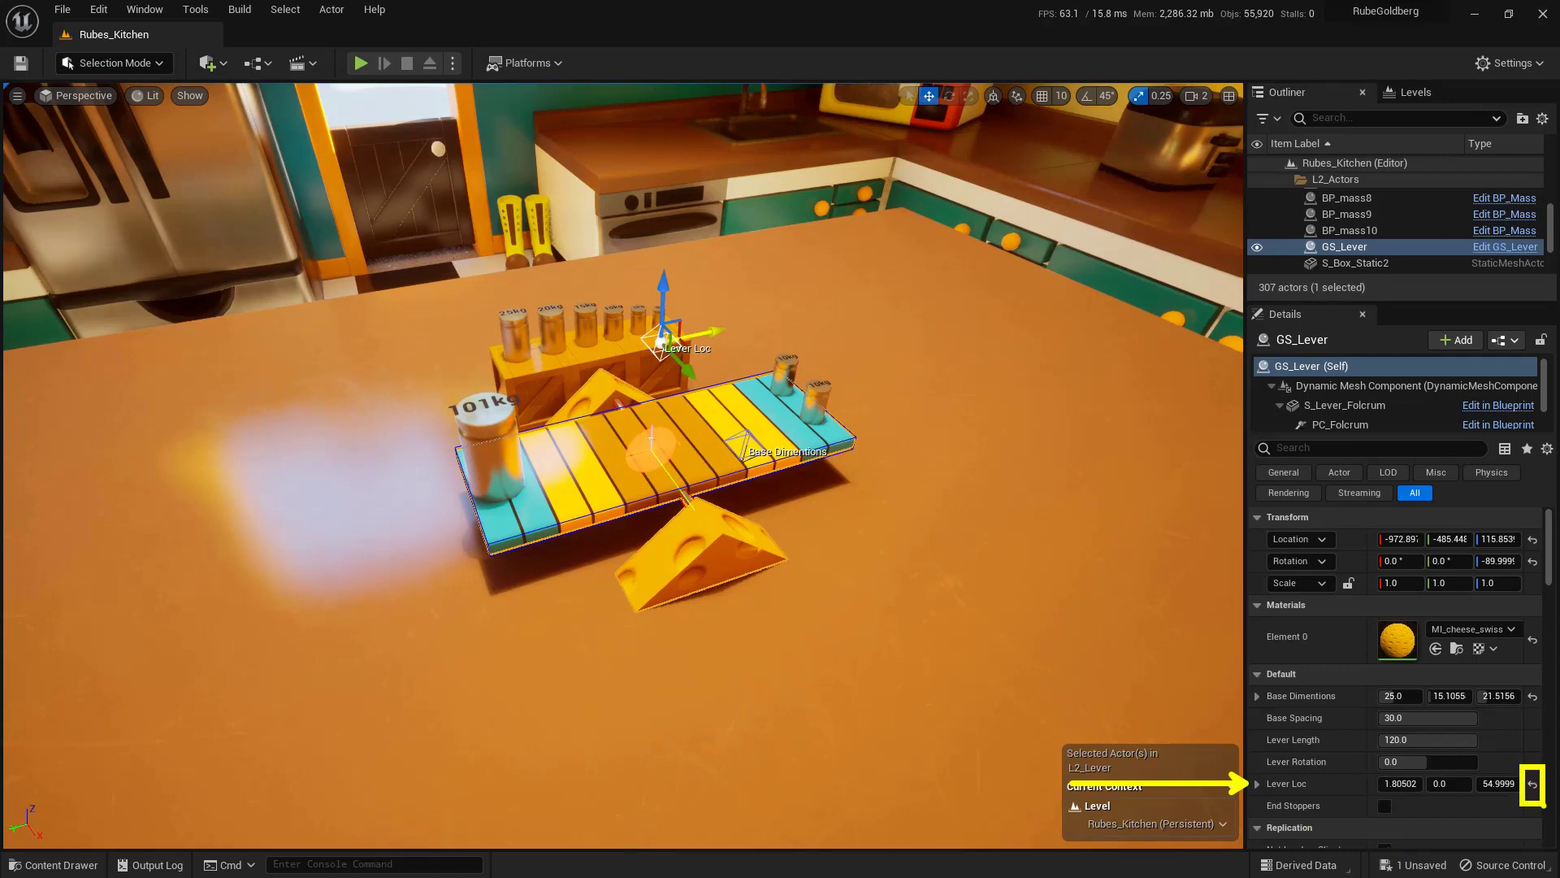
# - Reset Lever Loc to 0.01, 0, 55.0 and set Base Dimentions Y to 30 and Z to 50
pyautogui.click(1532, 784)
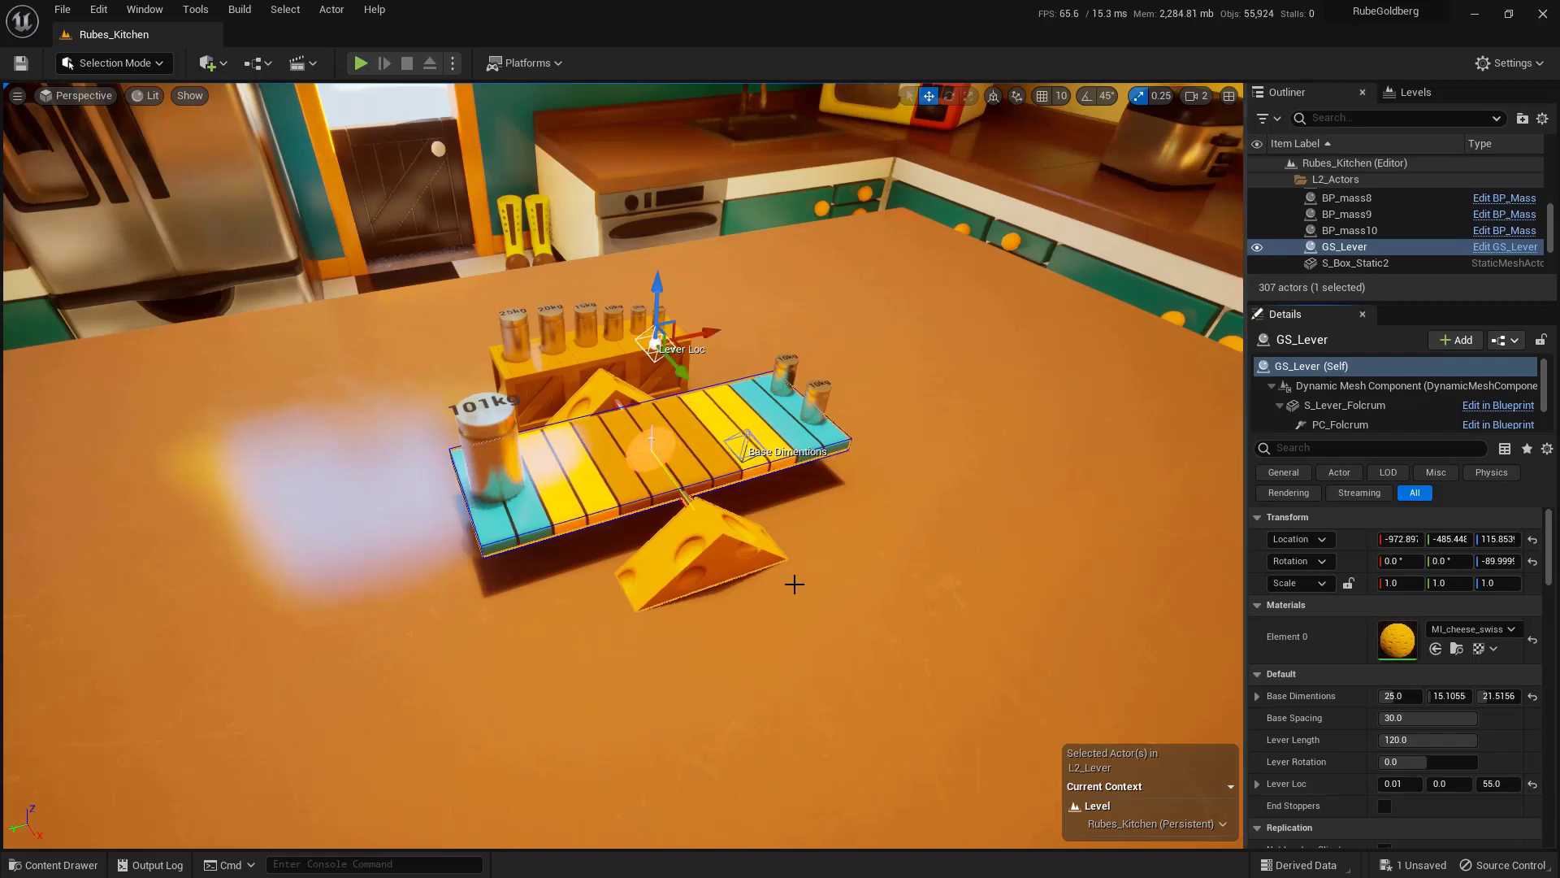
pyautogui.click(756, 450)
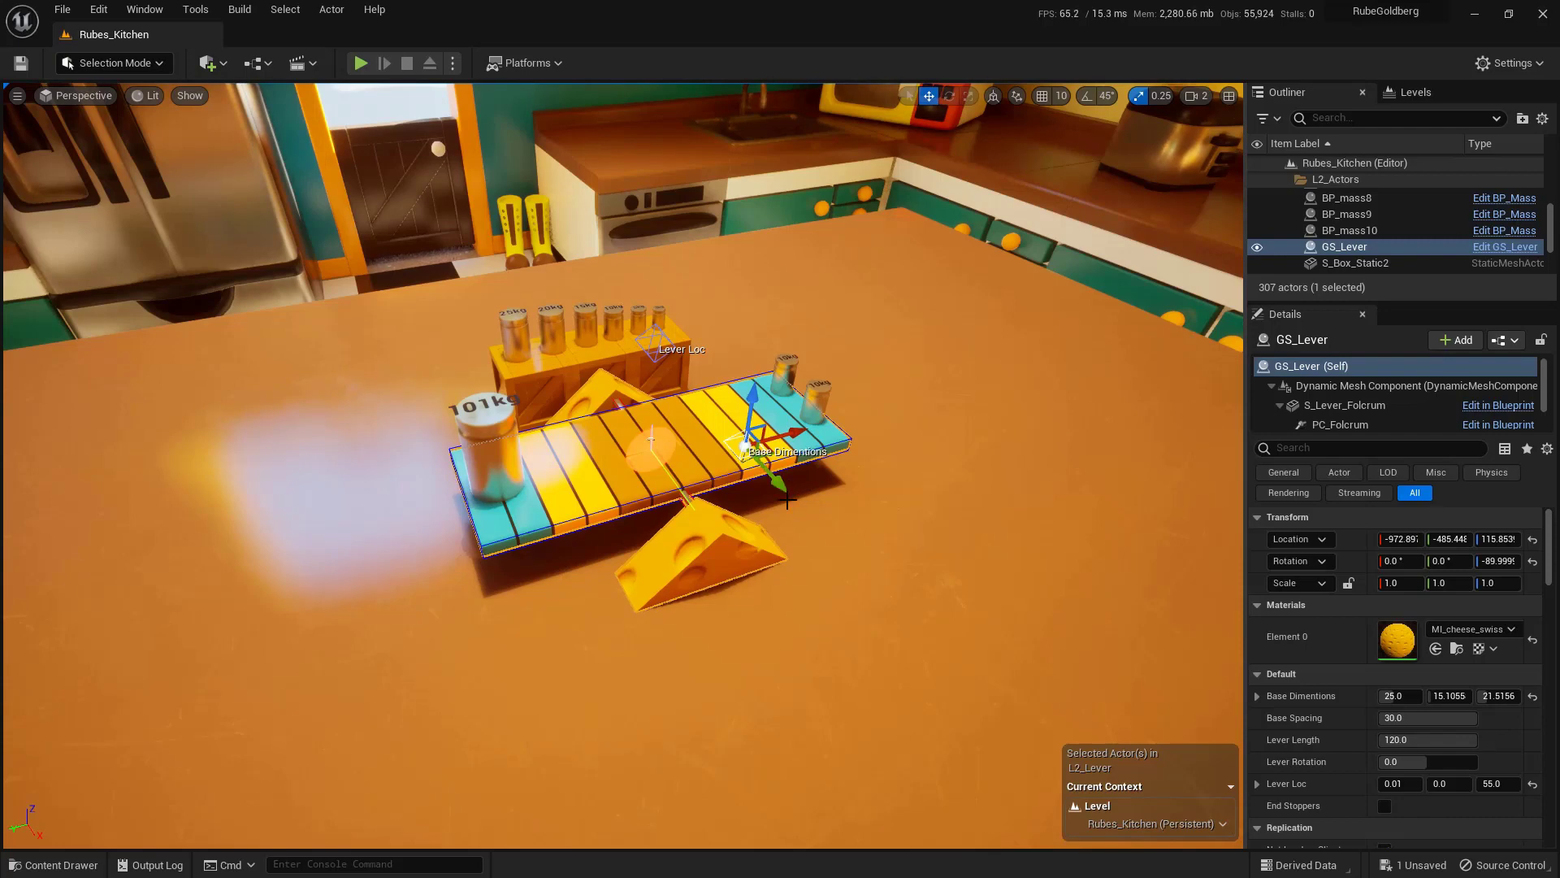
pyautogui.moveTo(784, 484); pyautogui.dragTo(804, 533)
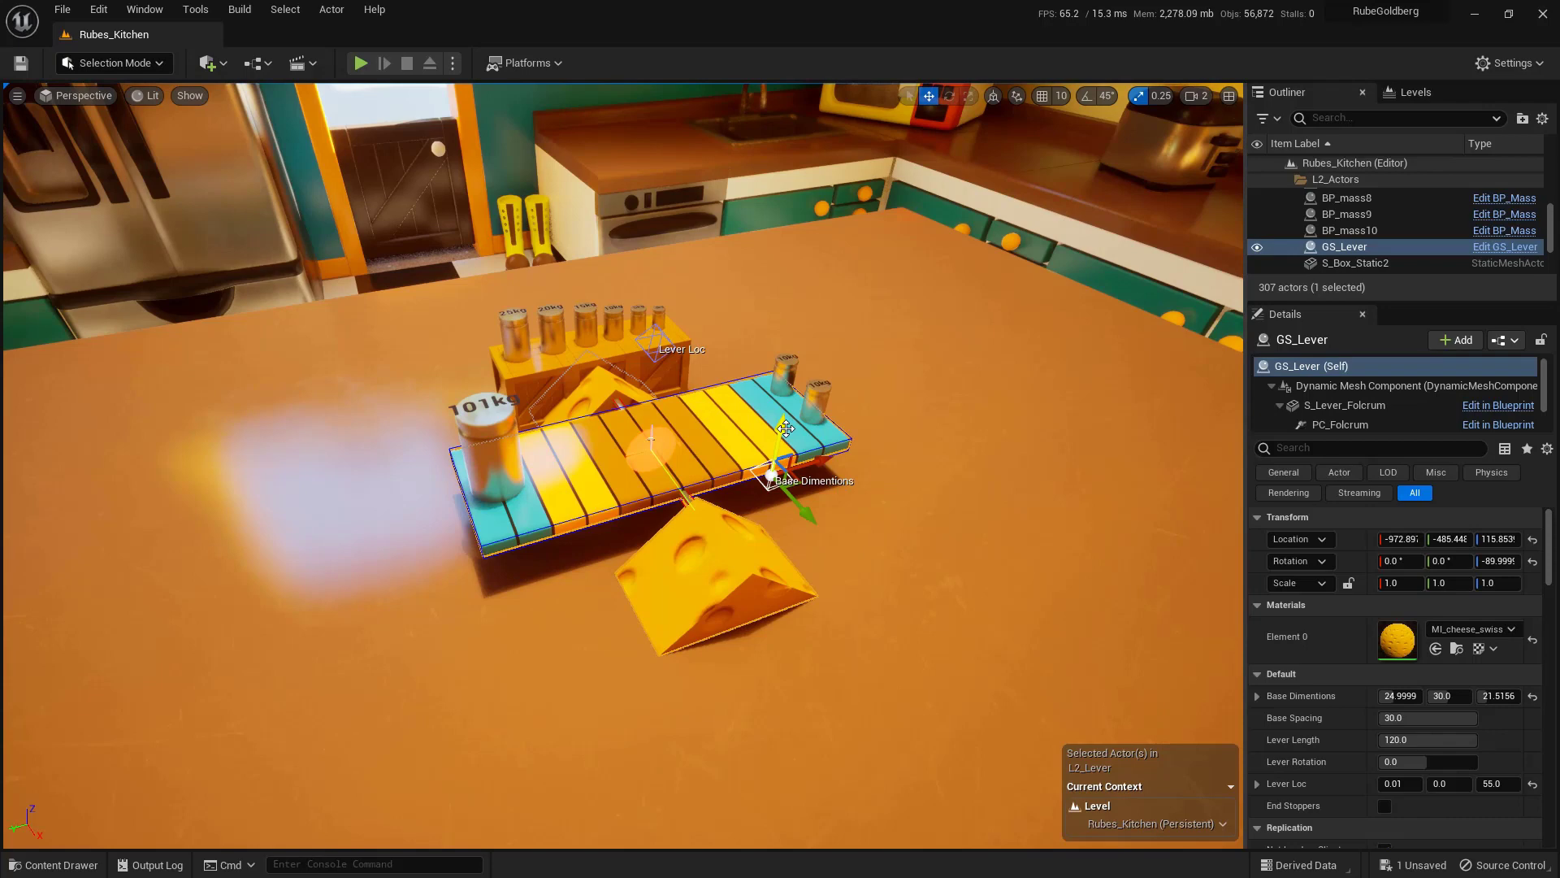
pyautogui.moveTo(785, 428); pyautogui.dragTo(817, 345)
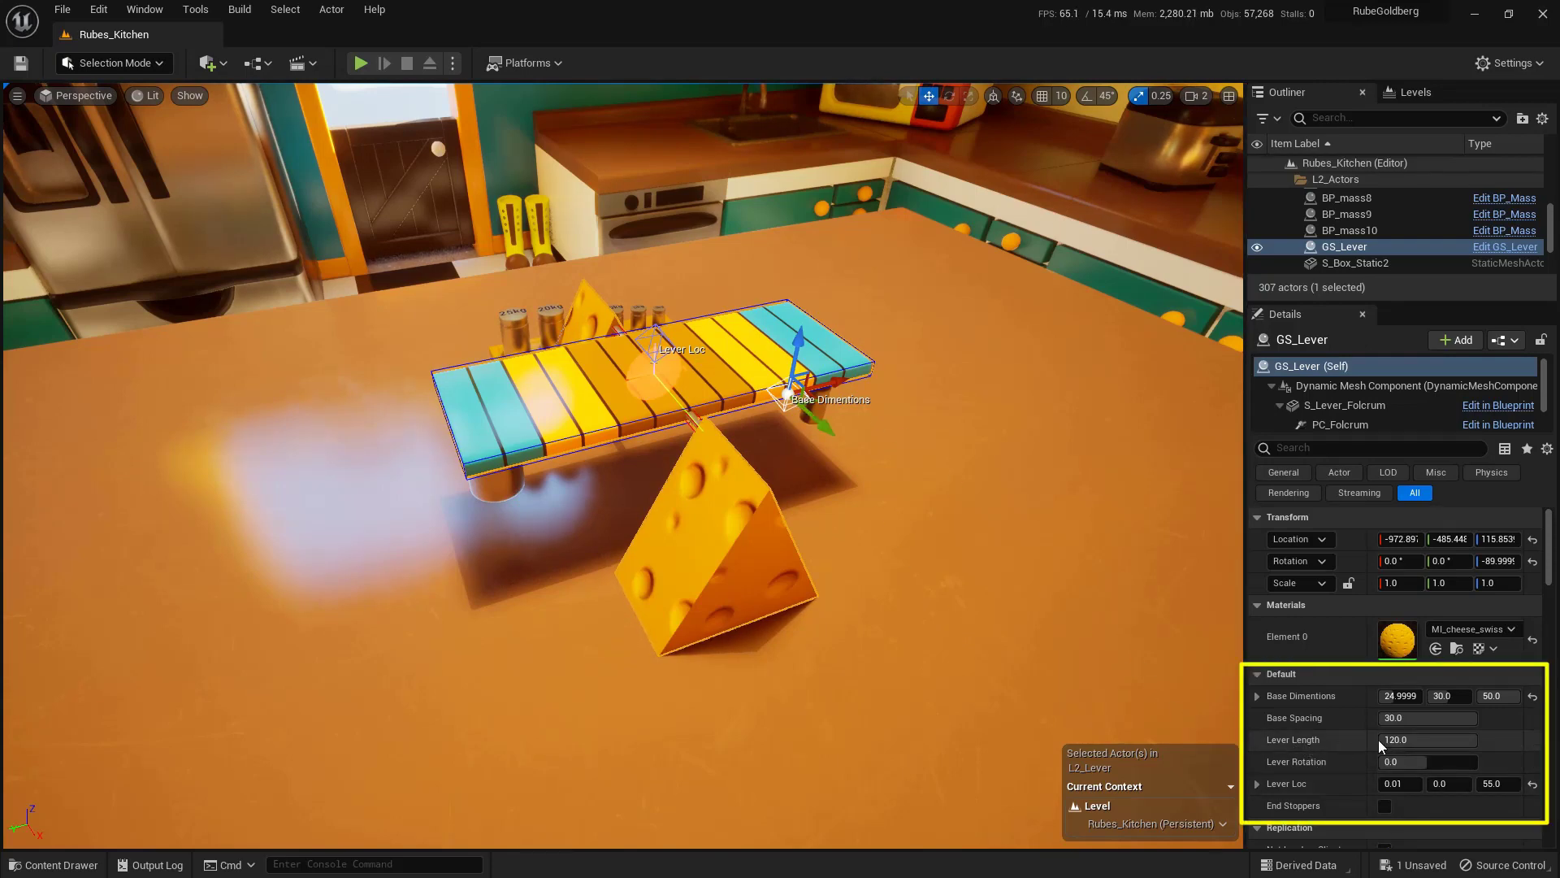
pyautogui.moveTo(1379, 745); pyautogui.dragTo(1308, 745)
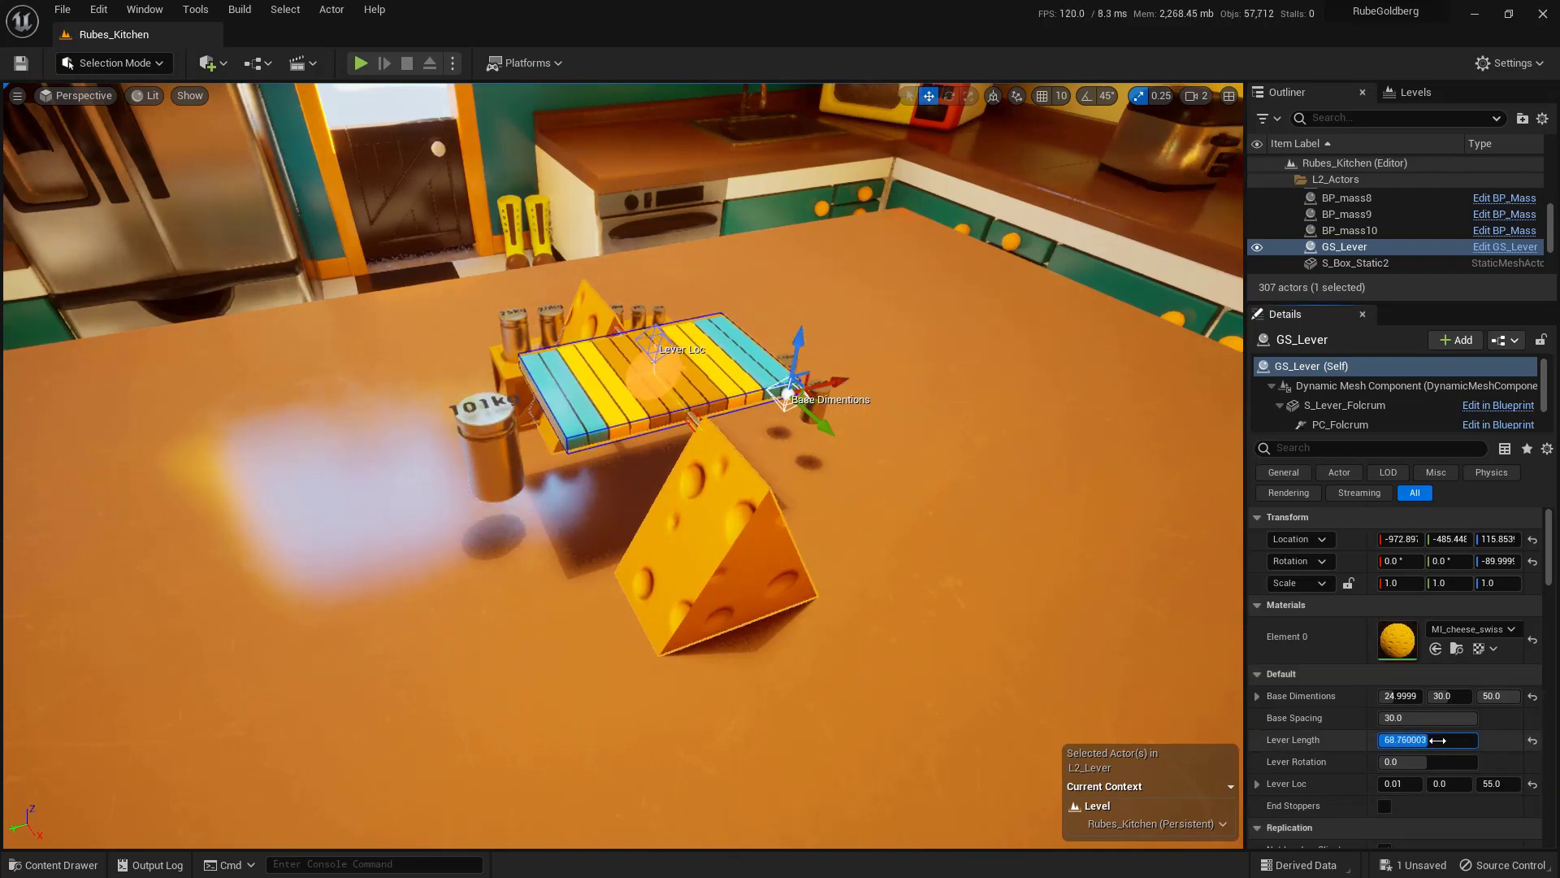
pyautogui.moveTo(1438, 717)
pyautogui.mouseDown()
pyautogui.moveTo(1402, 718)
pyautogui.moveTo(1439, 718)
pyautogui.mouseUp()
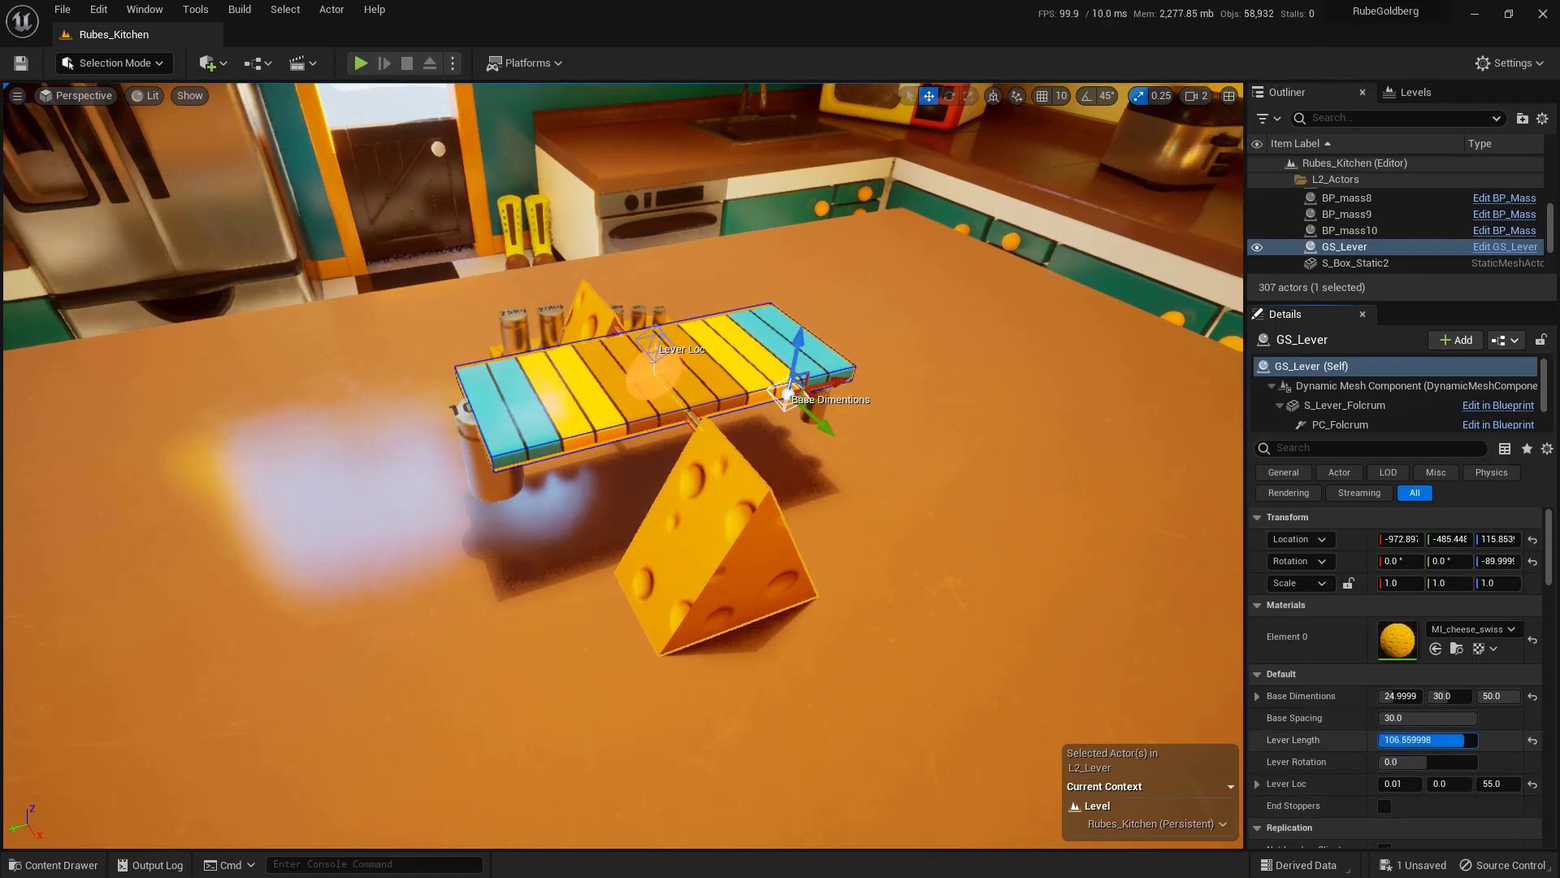
pyautogui.write('120')
pyautogui.press('Return')
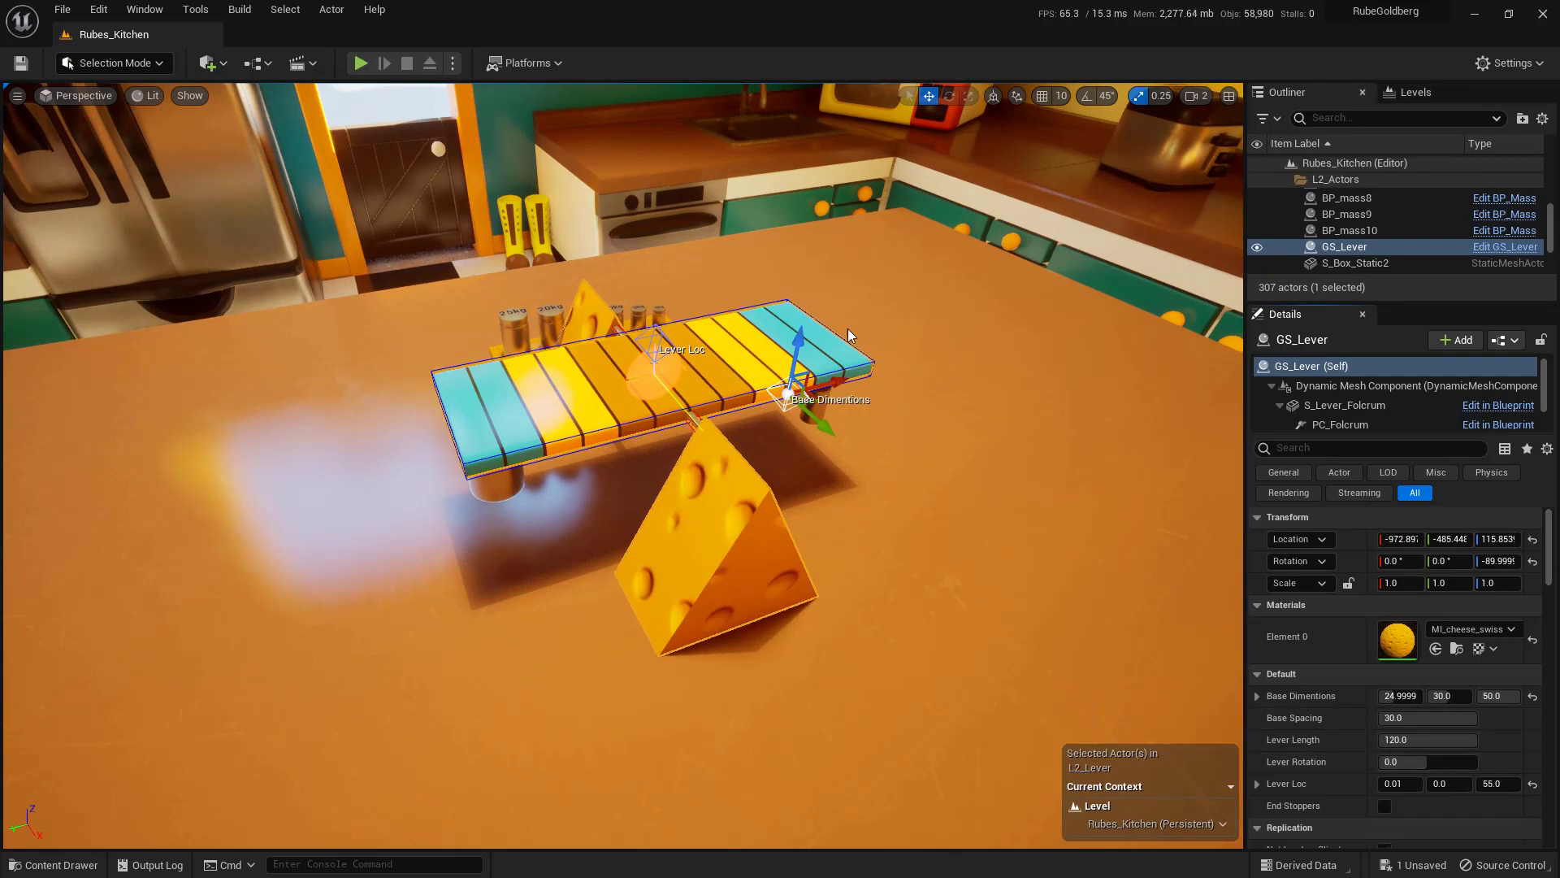
pyautogui.moveTo(799, 305)
pyautogui.mouseDown()
pyautogui.moveTo(879, 281)
pyautogui.moveTo(889, 368)
pyautogui.mouseUp()
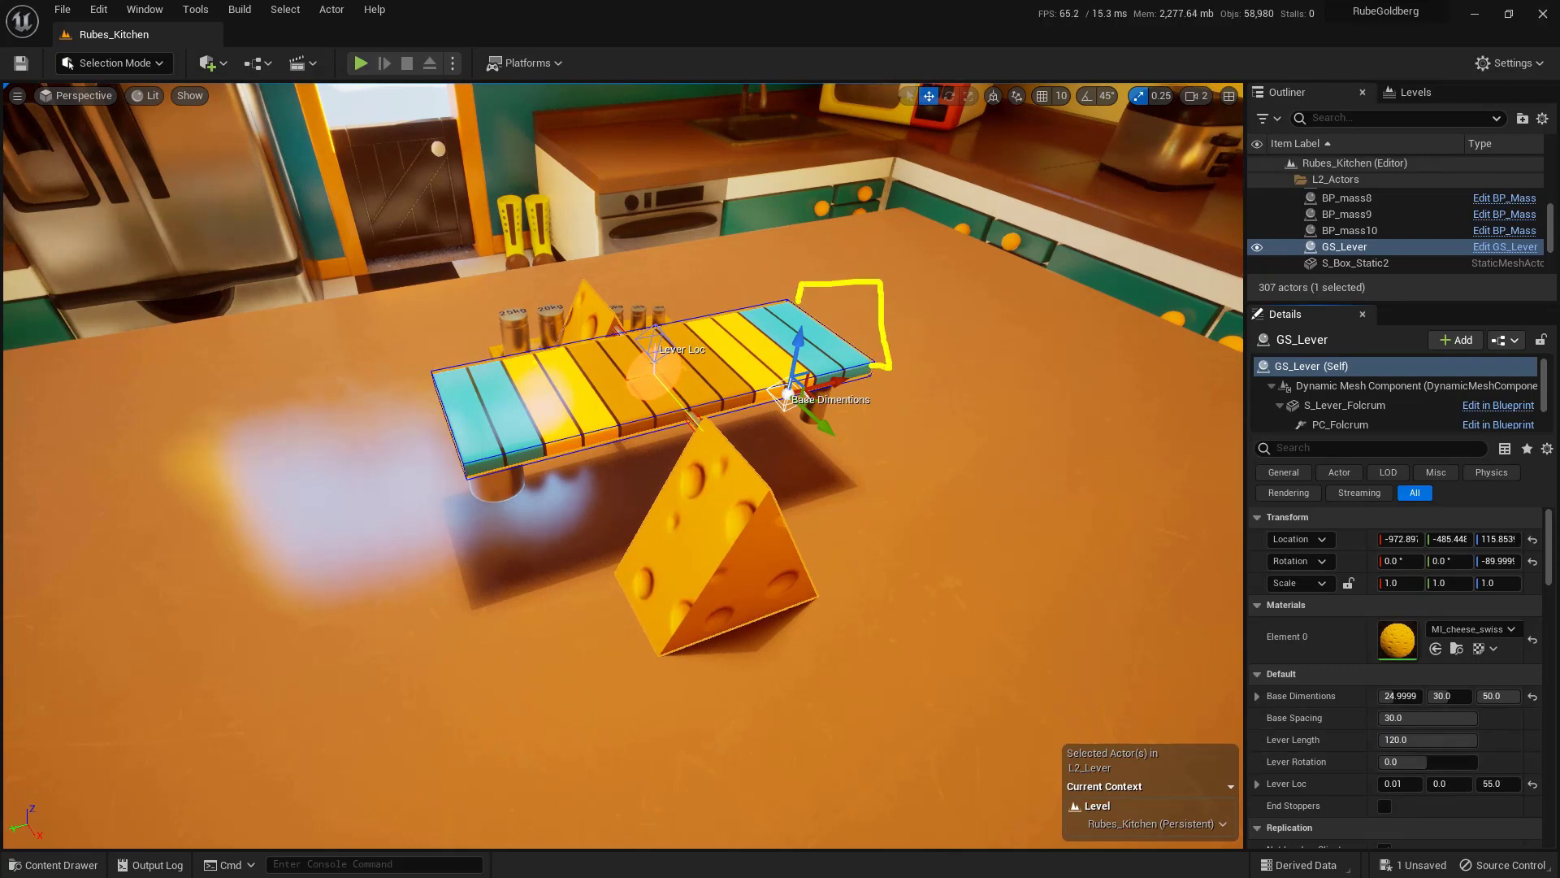
pyautogui.moveTo(436, 358)
pyautogui.mouseDown()
pyautogui.moveTo(424, 423)
pyautogui.moveTo(440, 373)
pyautogui.mouseUp()
pyautogui.press('Escape')
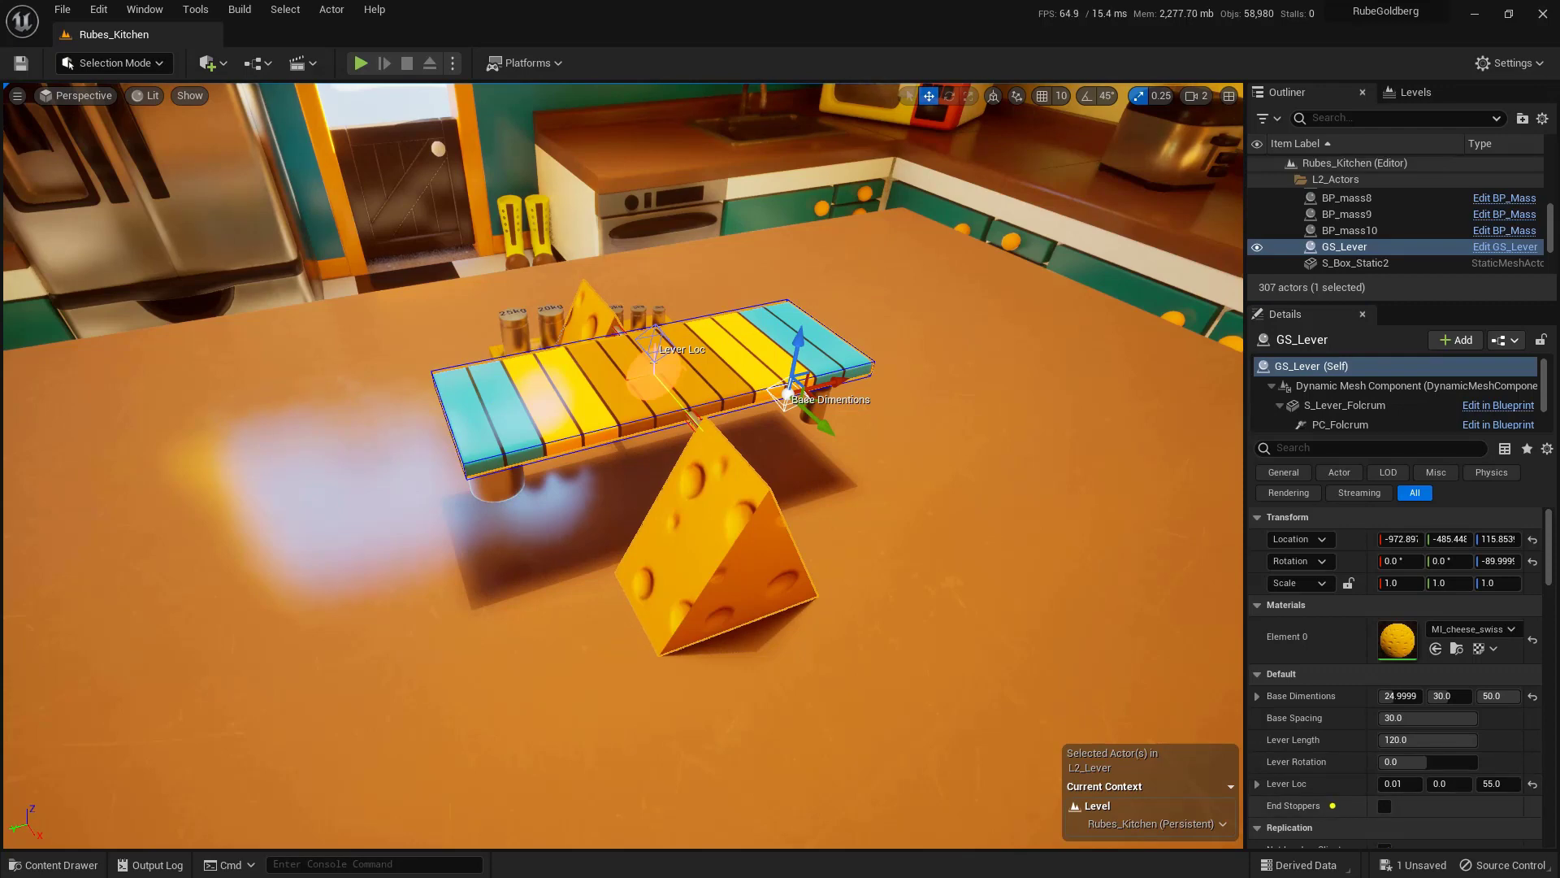
pyautogui.moveTo(1328, 803); pyautogui.dragTo(1369, 802)
pyautogui.click(1385, 806)
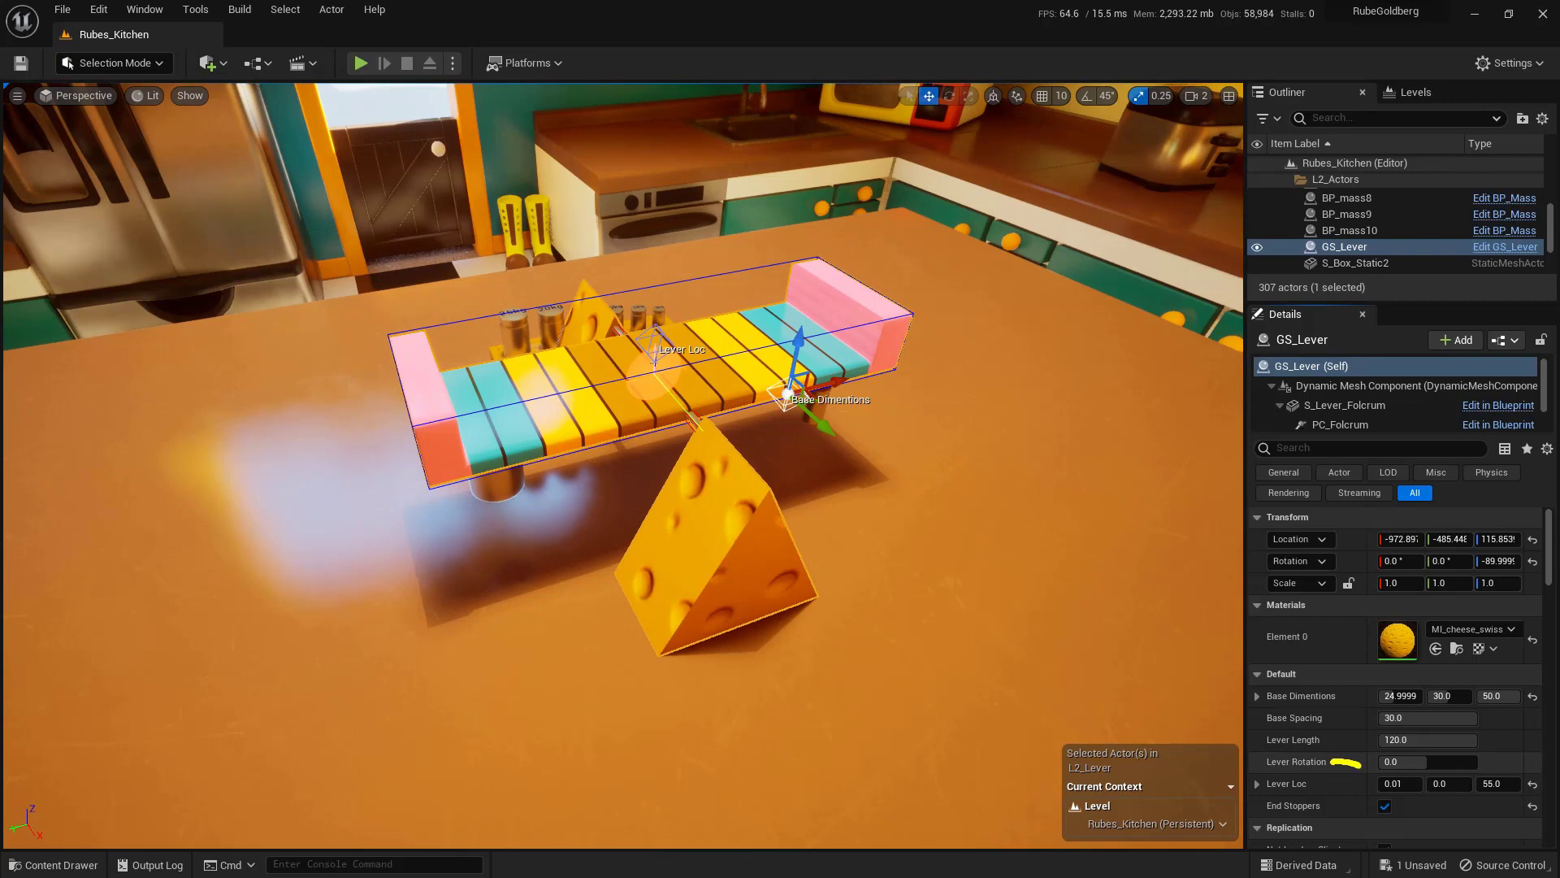
pyautogui.moveTo(1428, 761)
pyautogui.mouseDown()
pyautogui.moveTo(1467, 761)
pyautogui.moveTo(1381, 761)
pyautogui.moveTo(1472, 762)
pyautogui.moveTo(1397, 761)
pyautogui.mouseUp()
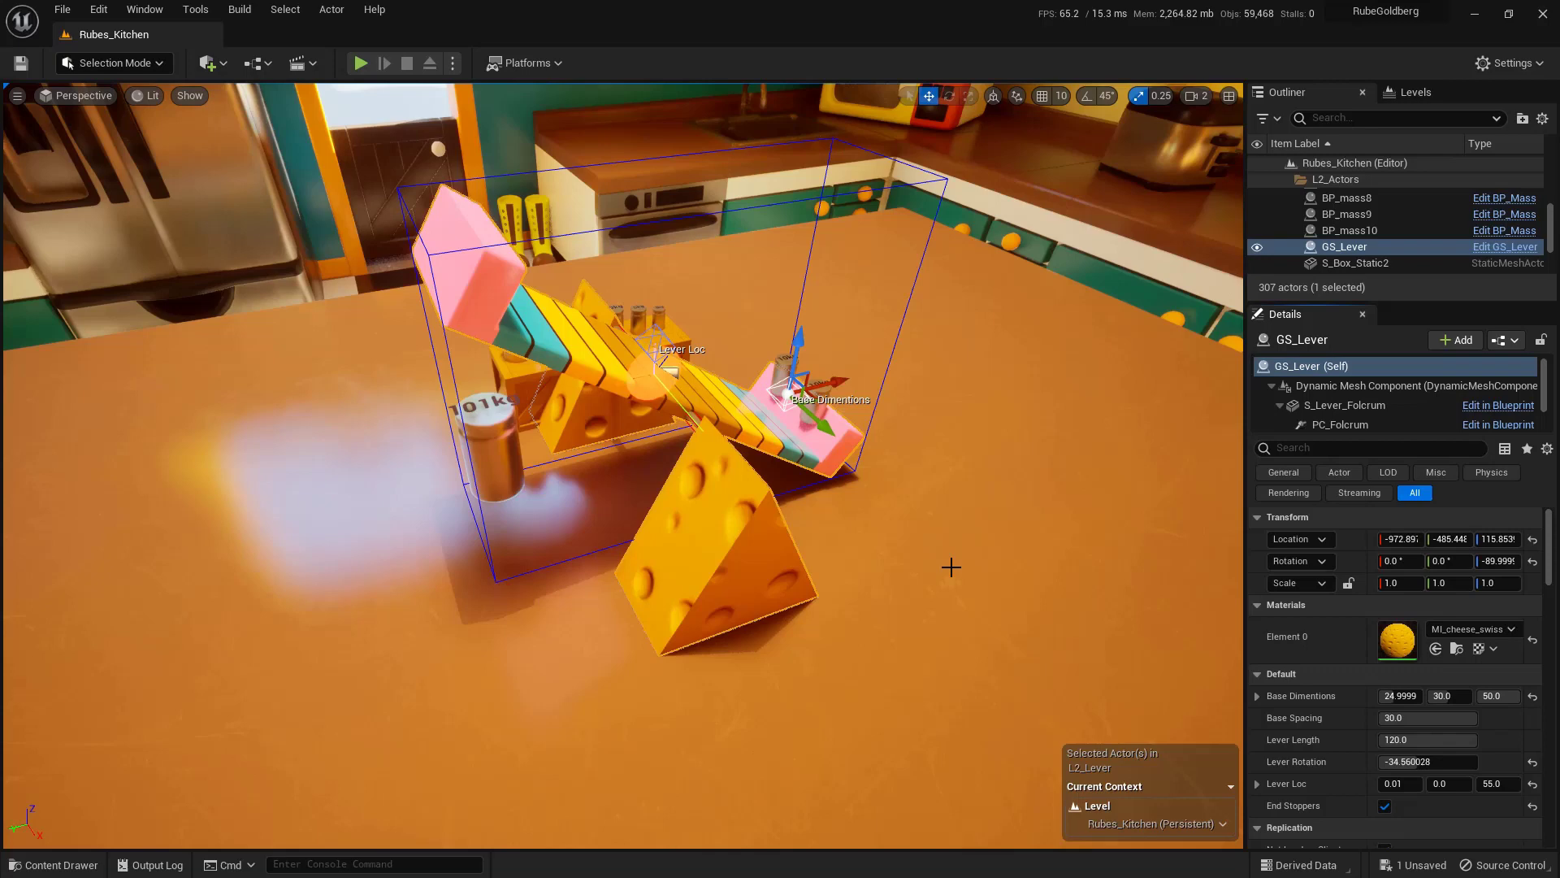
# - Undo the rotation, end stoppers and prior edit, restoring base 25.0, 15.1055, 21.5156
pyautogui.hotkey('ctrl', 'z')
pyautogui.hotkey('ctrl', 'z')
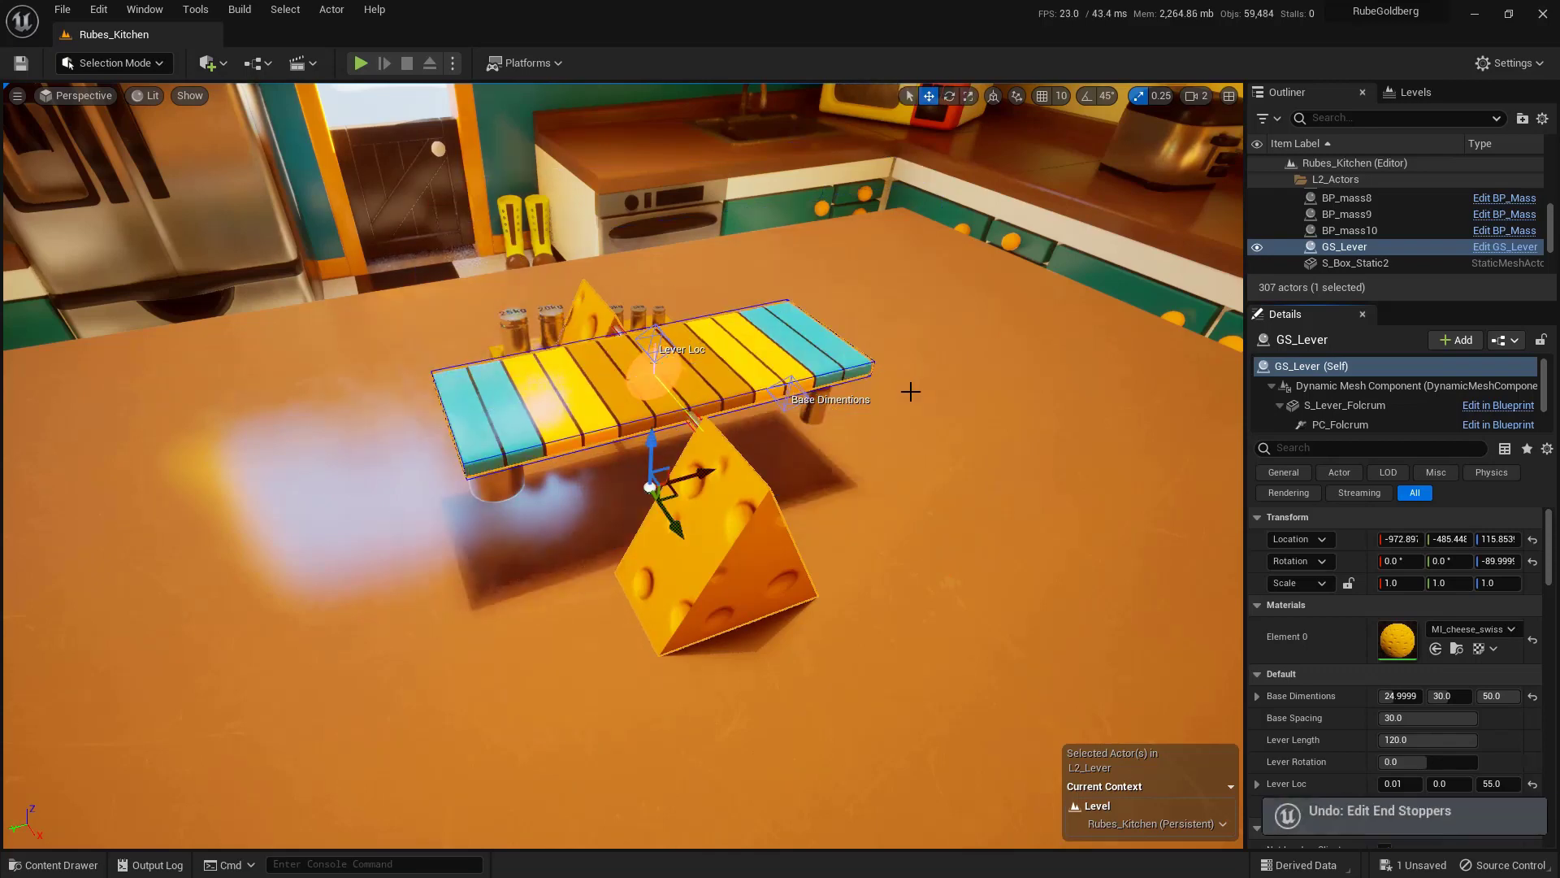
pyautogui.hotkey('ctrl', 'z')
pyautogui.hotkey('ctrl', 'z')
pyautogui.hotkey('ctrl', 'z')
pyautogui.hotkey('ctrl', 'z')
pyautogui.hotkey('ctrl', 'z')
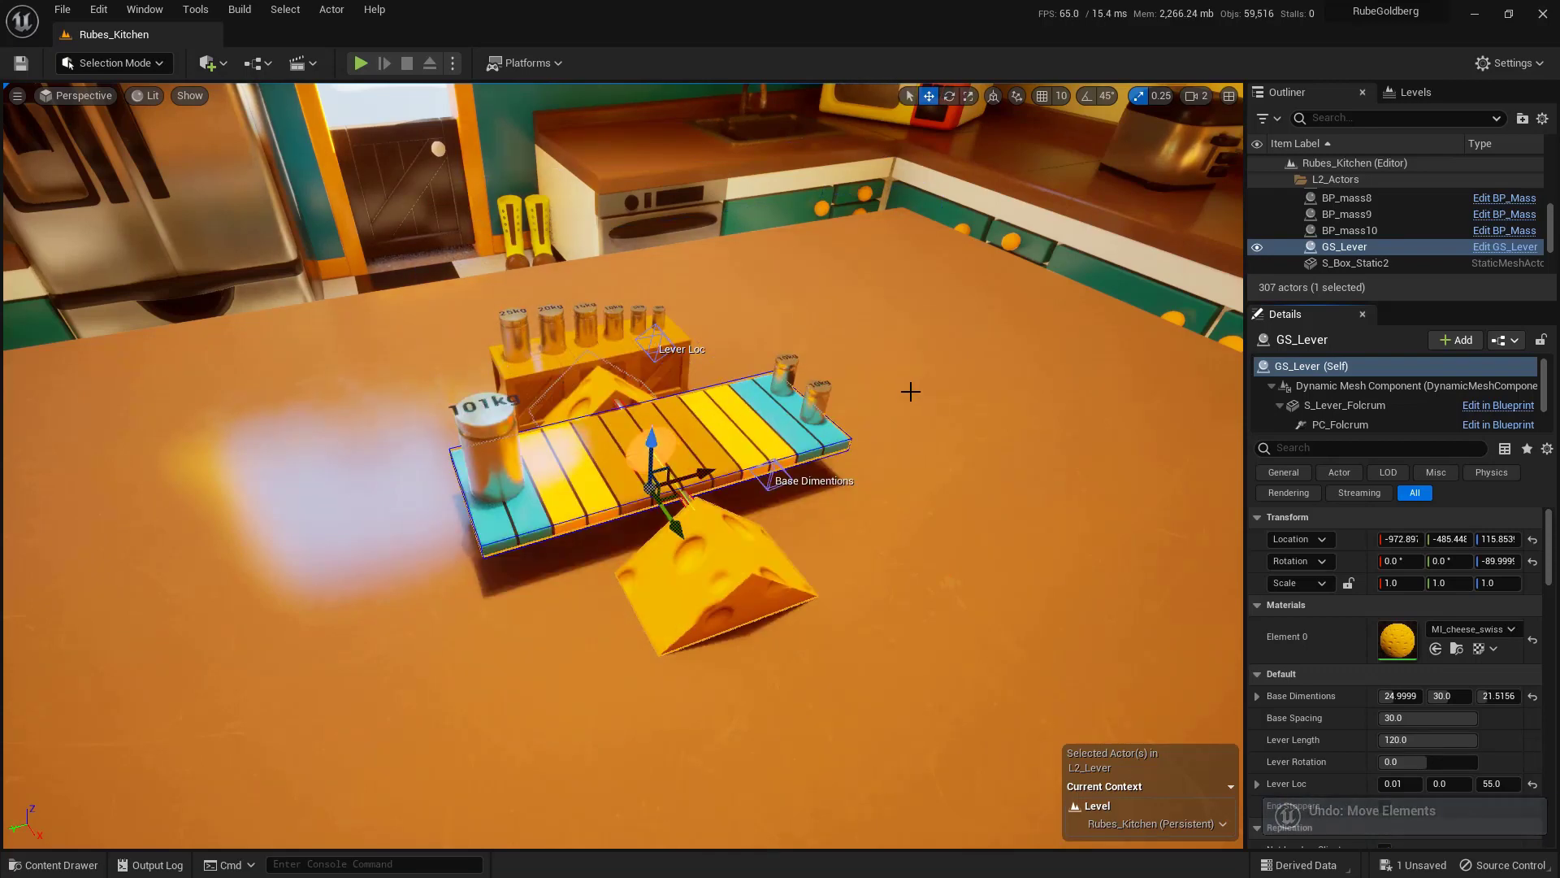
pyautogui.hotkey('ctrl', 'z')
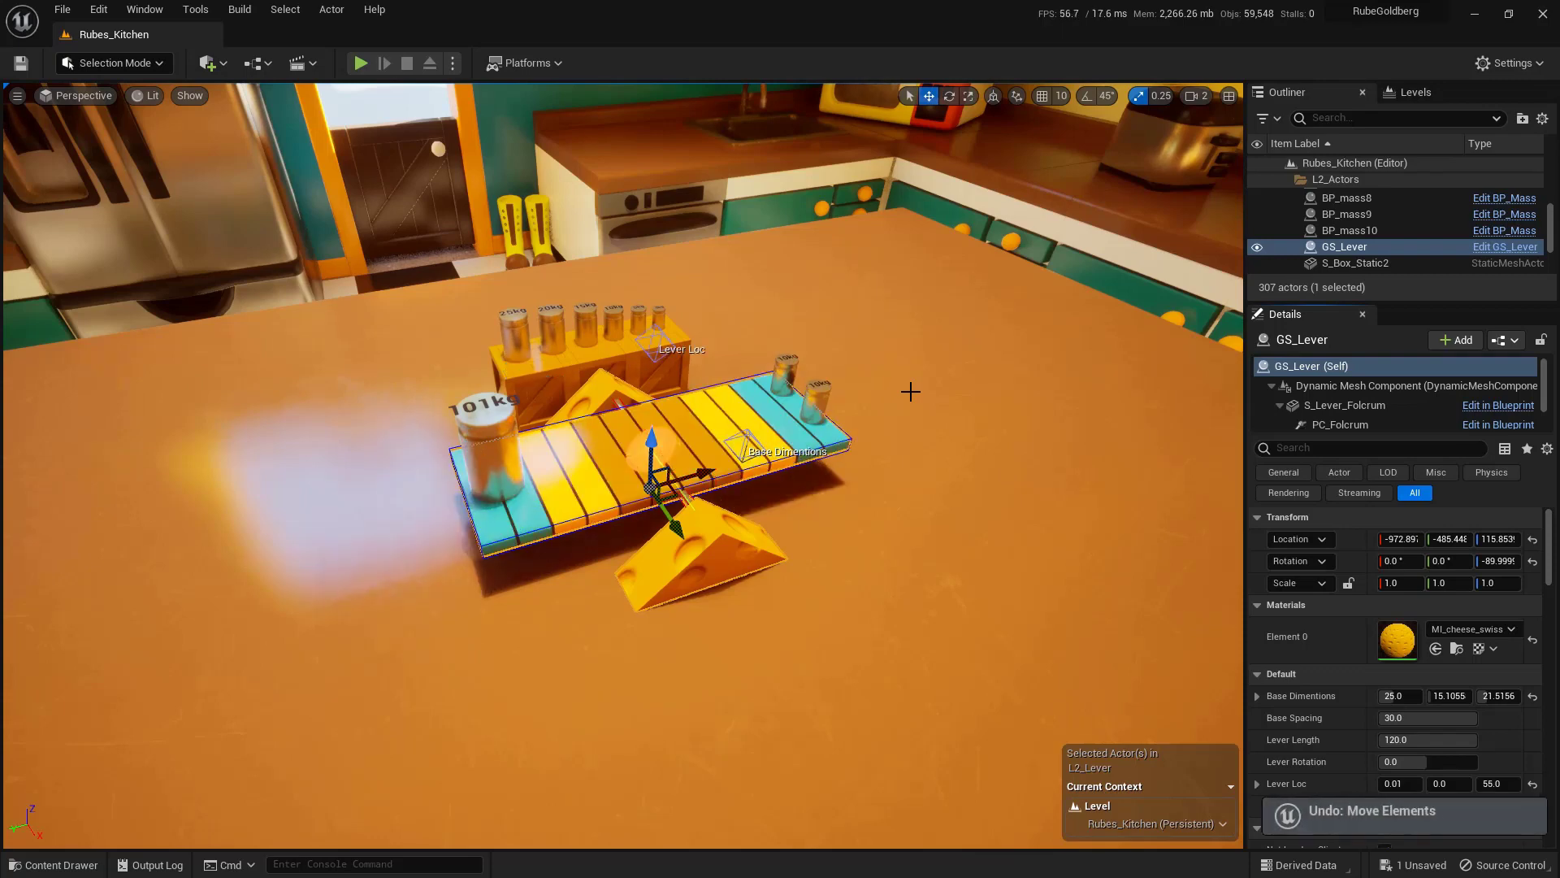